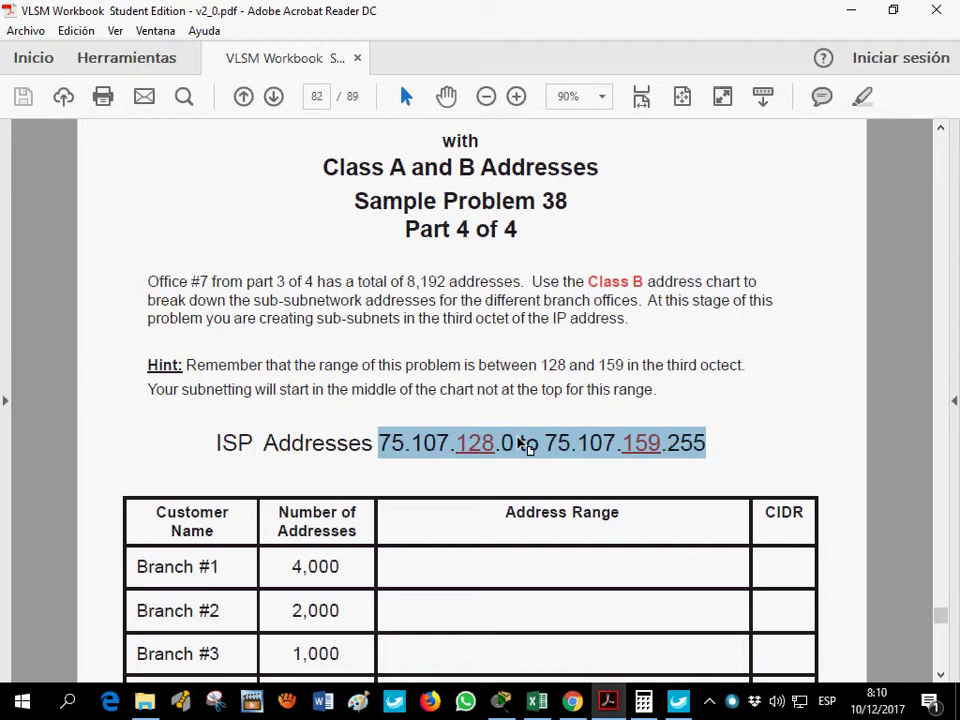
- Review Sample Problem 38 Part 4 of 4, examining the ISP address range and the number of addresses each branch needs
scroll(198, 640, "down", 3)
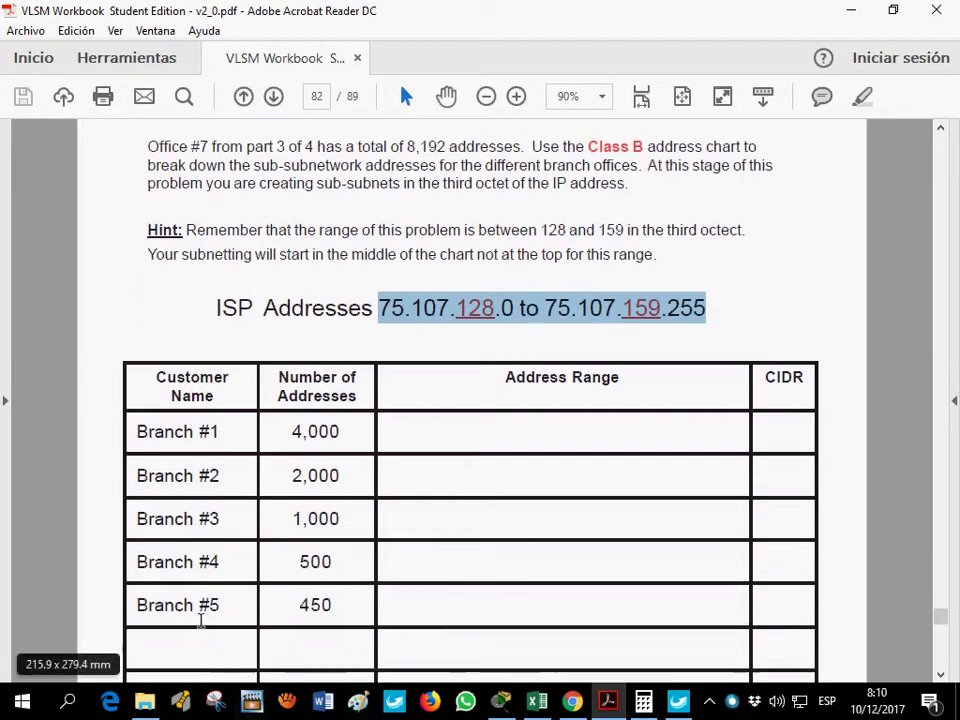
scroll(275, 585, "up", 3)
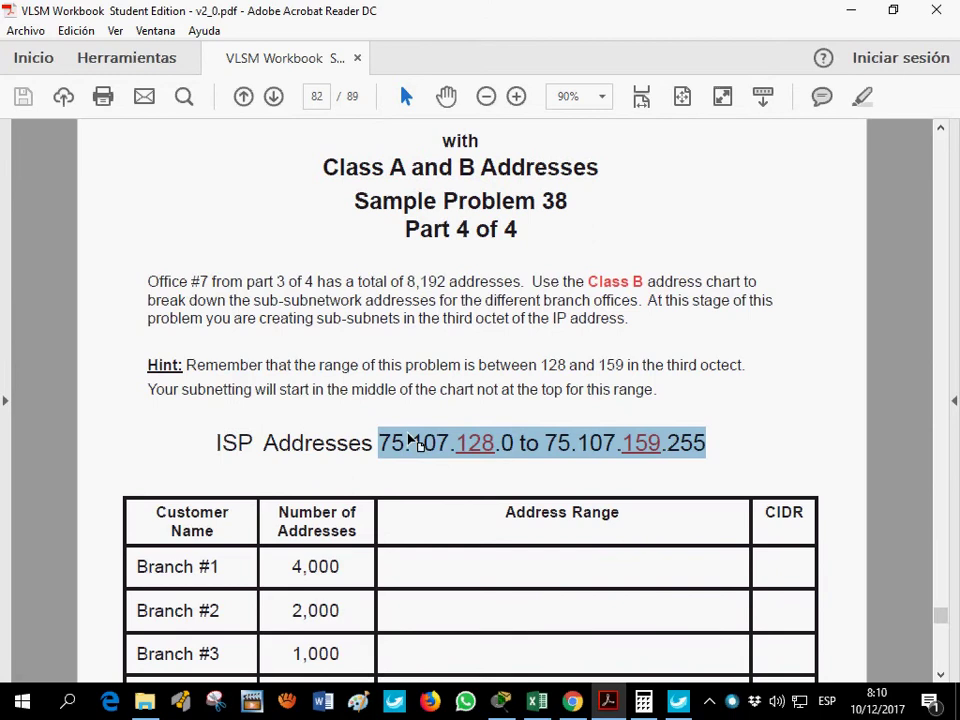
scroll(163, 410, "down", 2)
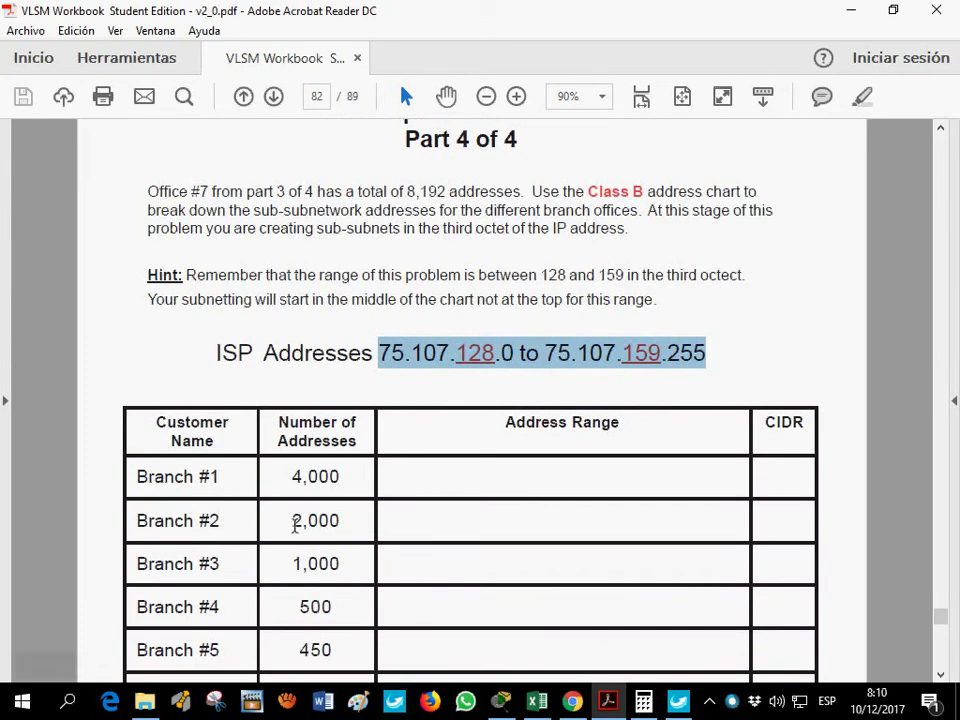
left_click_drag(291, 476, 342, 519)
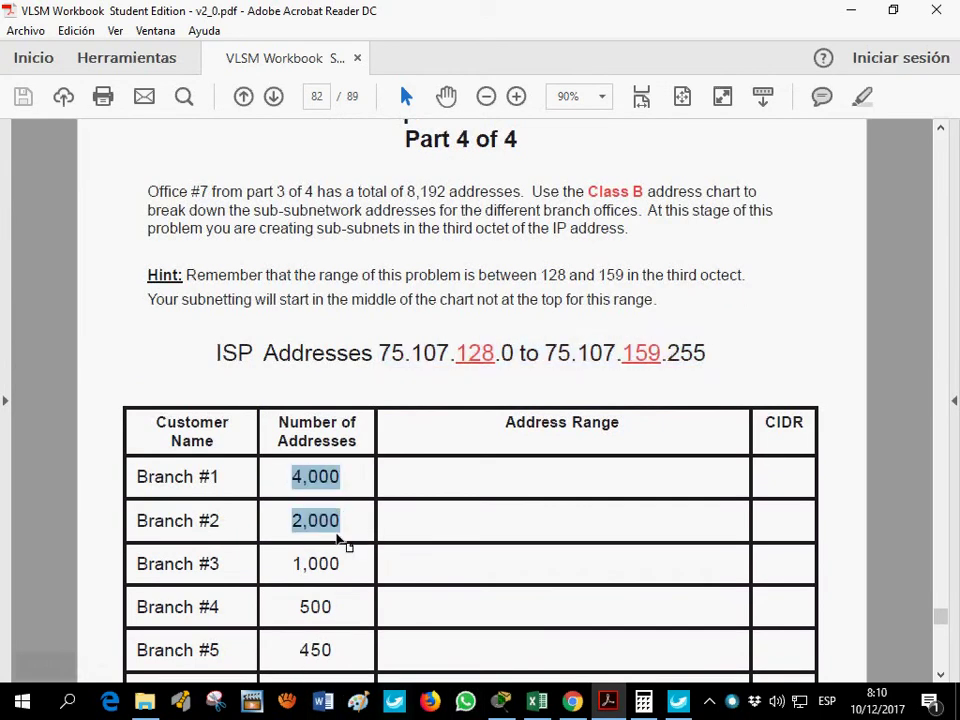
scroll(339, 540, "down", 2)
left_click(291, 429)
left_click_drag(296, 390, 342, 430)
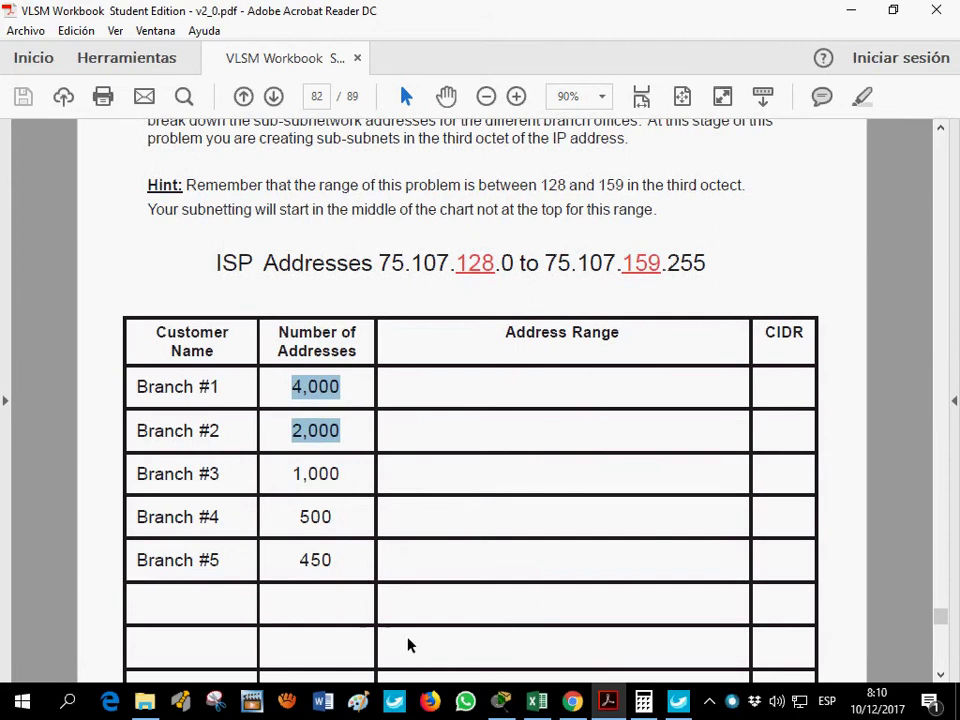
scroll(440, 622, "up", 3)
scroll(400, 515, "down", 2)
scroll(341, 500, "up", 3)
triple_click(590, 440)
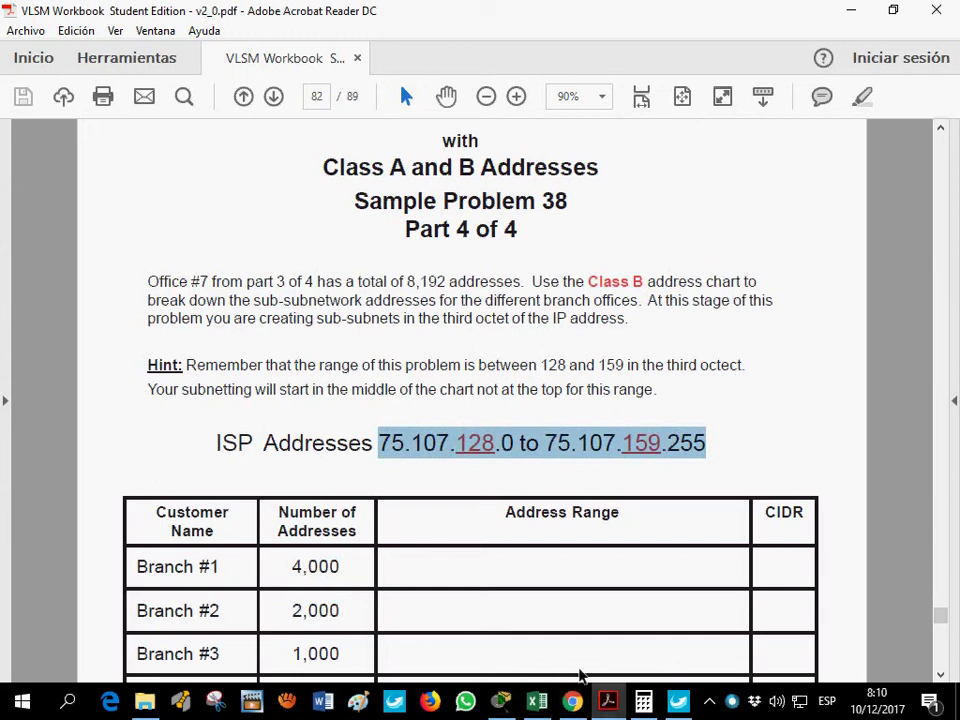
- Switch to the Problema 38.3 workbook in Excel and set the font colour of C1:F13 to violet
left_click(537, 701)
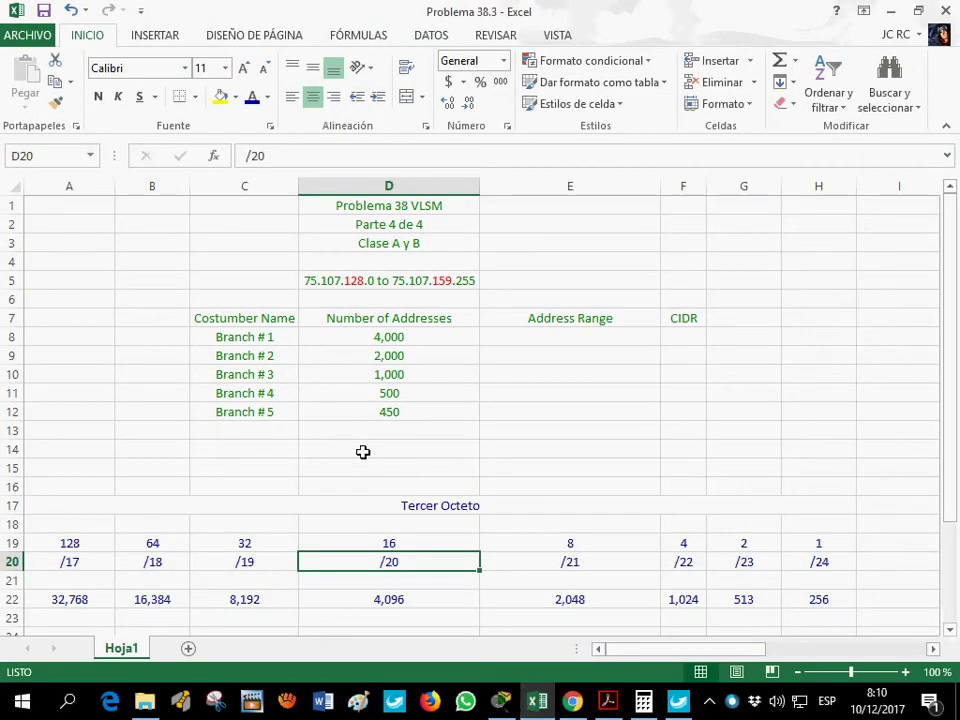
left_click(233, 203)
mouse_move(233, 203)
left_mouse_down()
mouse_move(452, 405)
mouse_move(632, 441)
mouse_move(690, 432)
left_mouse_up()
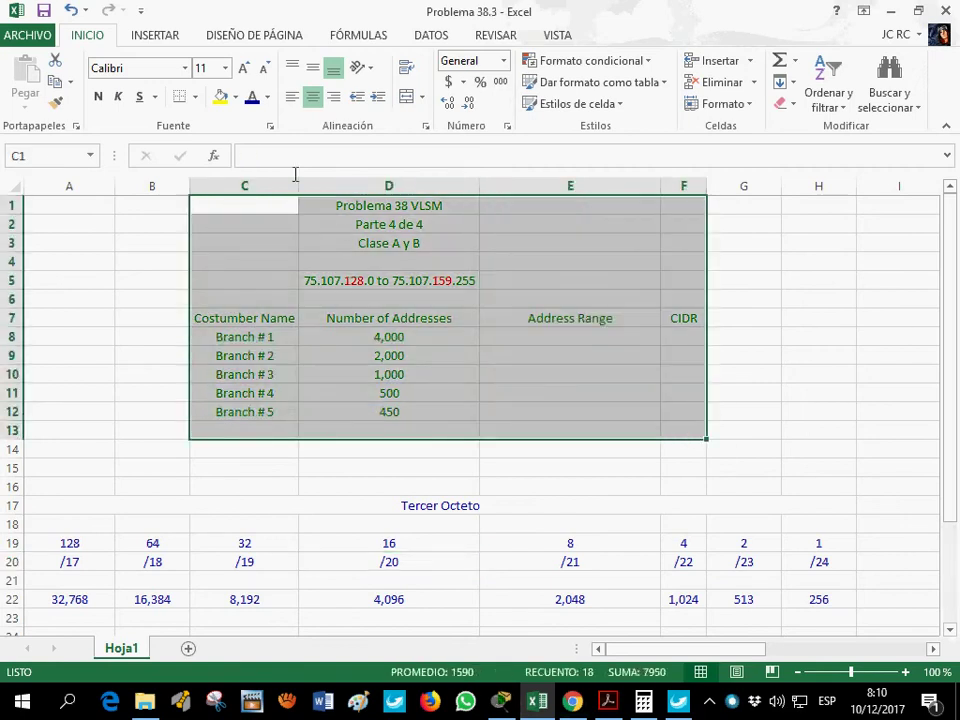
left_click(267, 96)
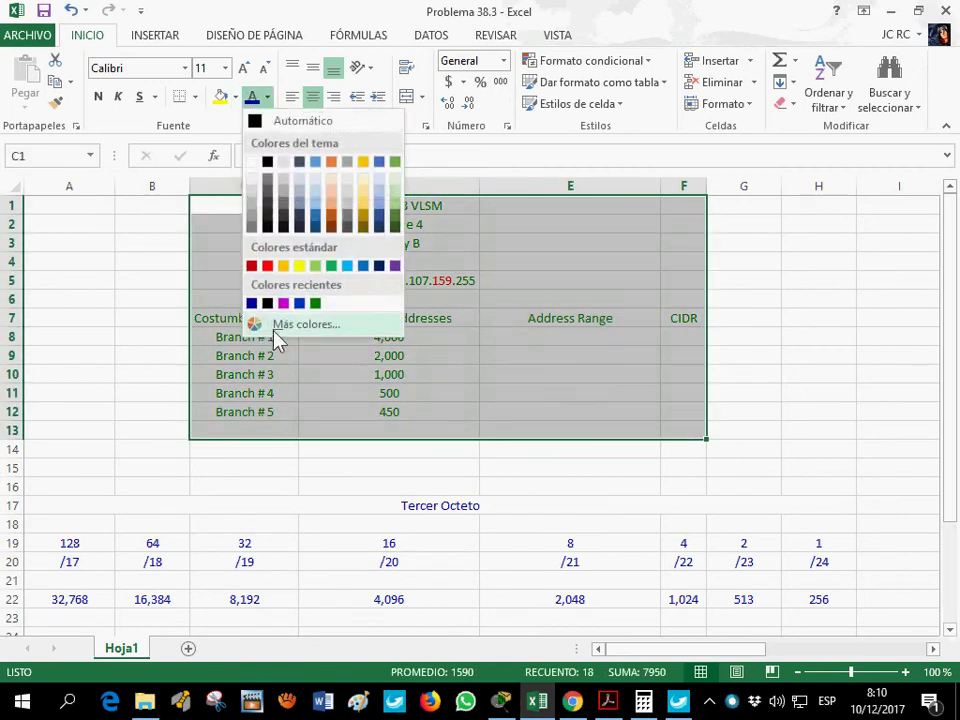
left_click(279, 340)
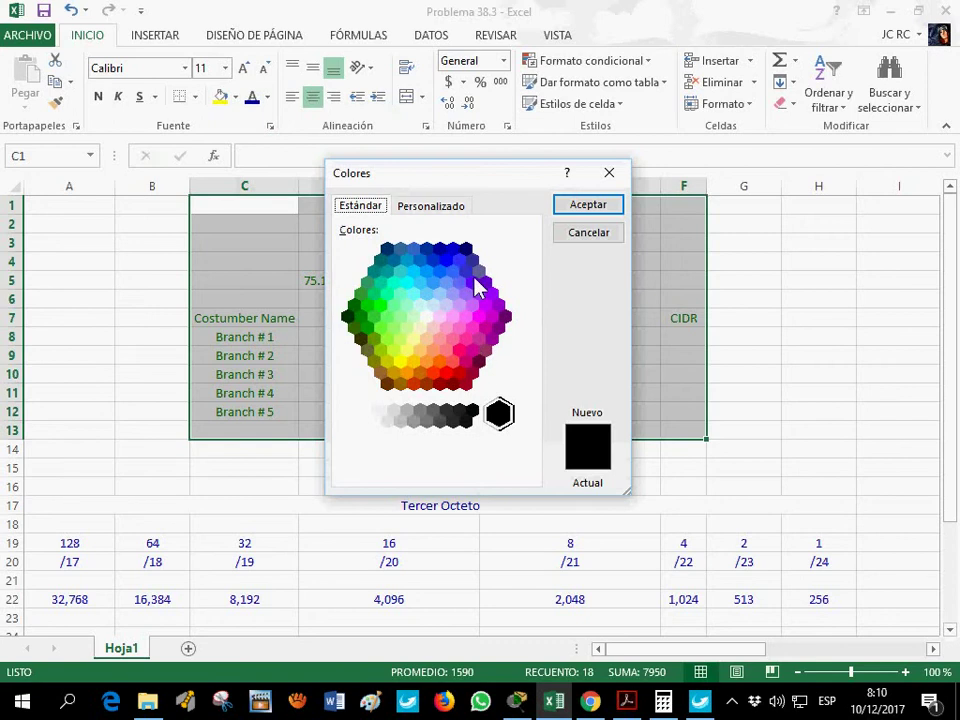
left_click(476, 286)
left_click(558, 209)
left_click(531, 390)
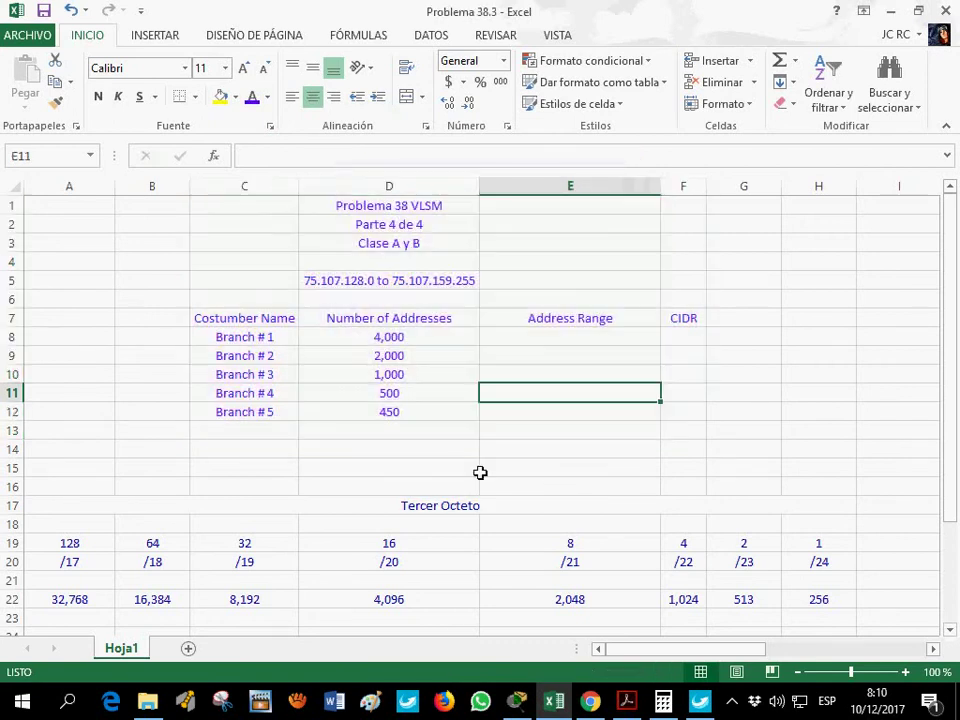
- Set the font colour of the problem text and branch table in C2:F12 to dark red
left_click_drag(240, 224, 680, 411)
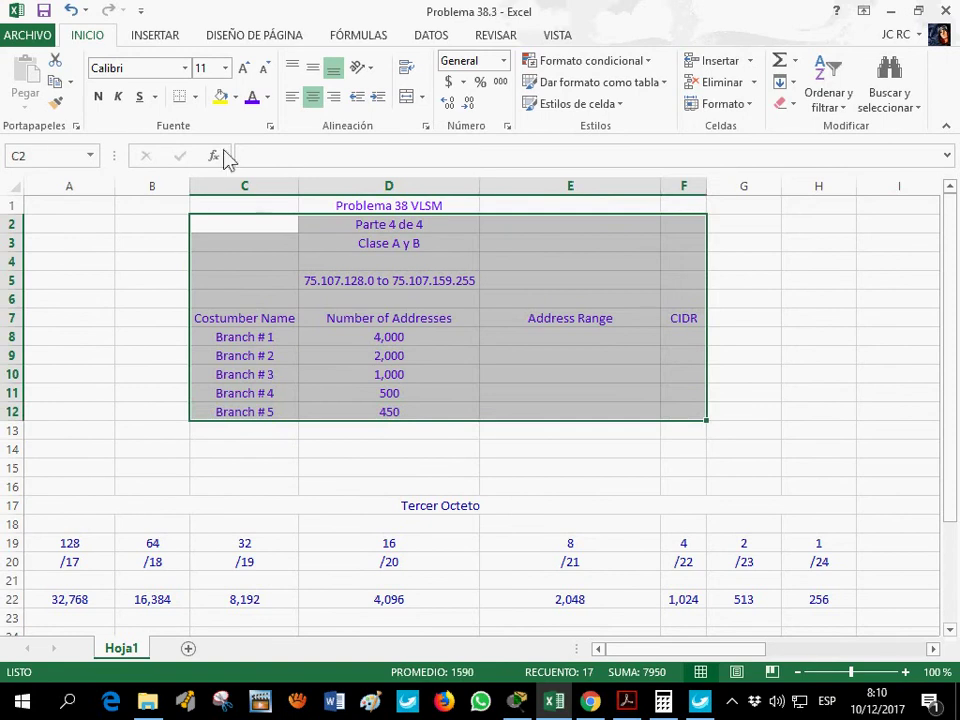
left_click(267, 97)
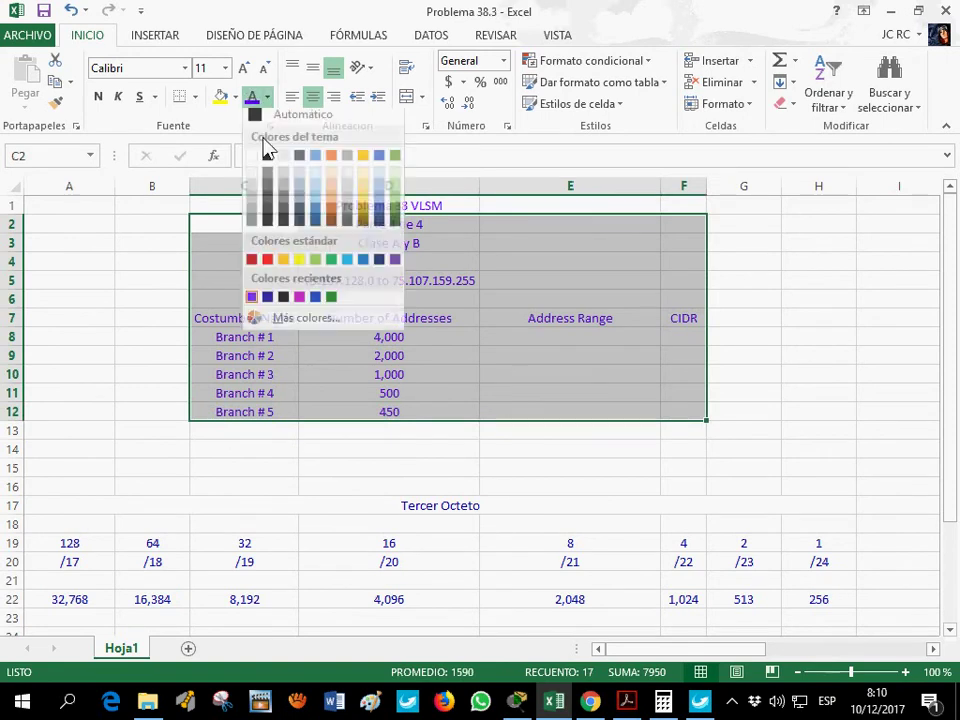
left_click(296, 335)
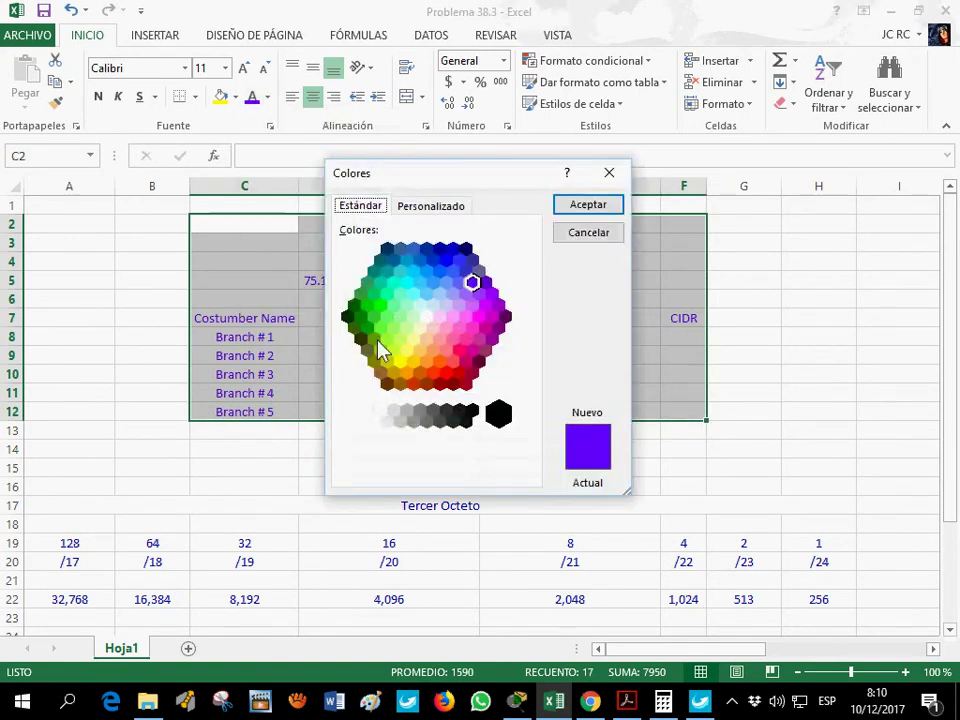
left_click(347, 316)
left_click(600, 208)
left_click(267, 97)
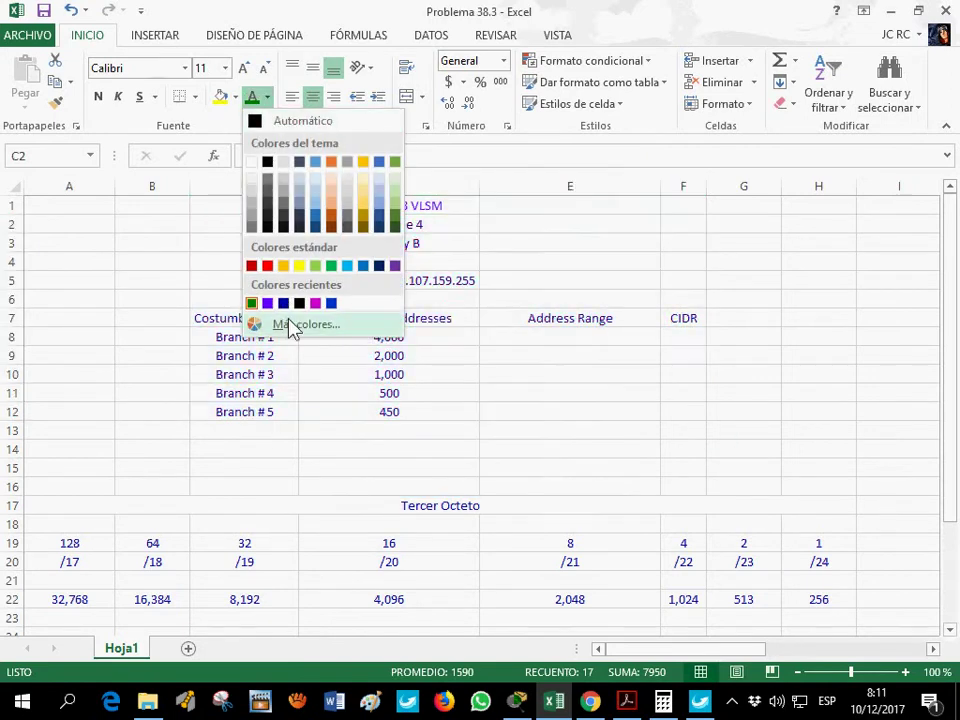
left_click(290, 328)
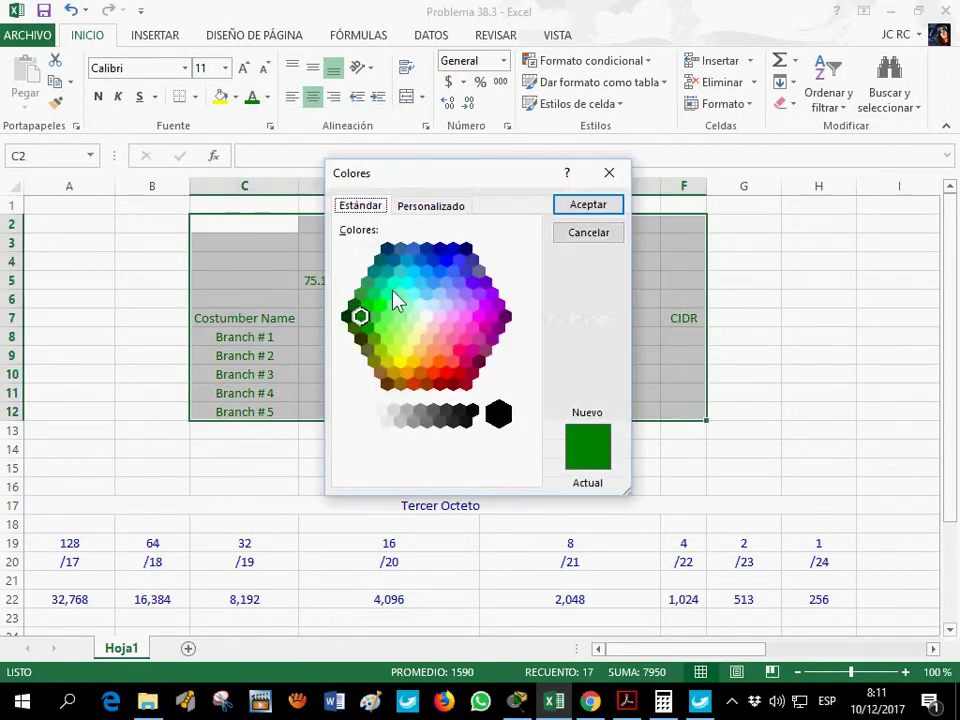
left_click(439, 384)
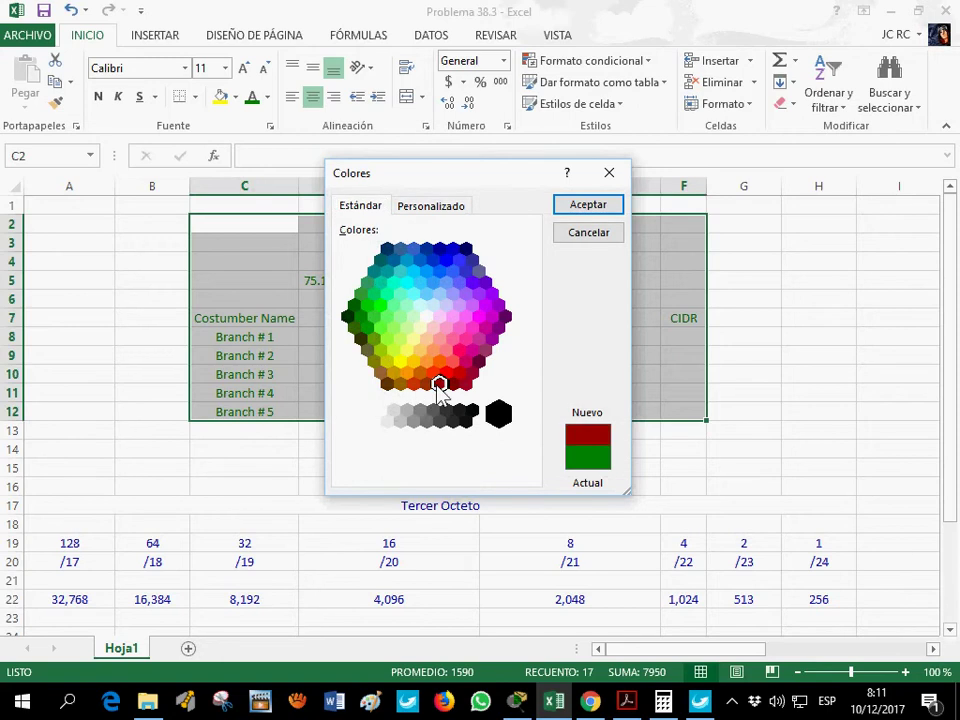
left_click(566, 211)
left_click(561, 379)
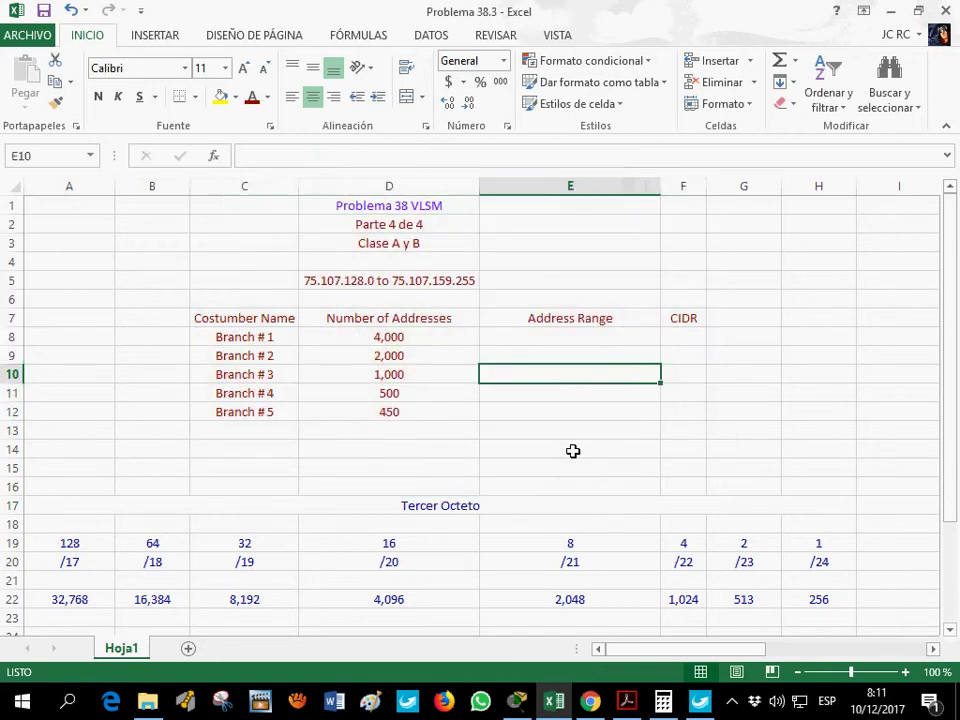
- Match Branch #1's 4,000 addresses to the 4,096 block in the third-octet chart and enter /20 as its CIDR
left_click(546, 412)
left_click(379, 339)
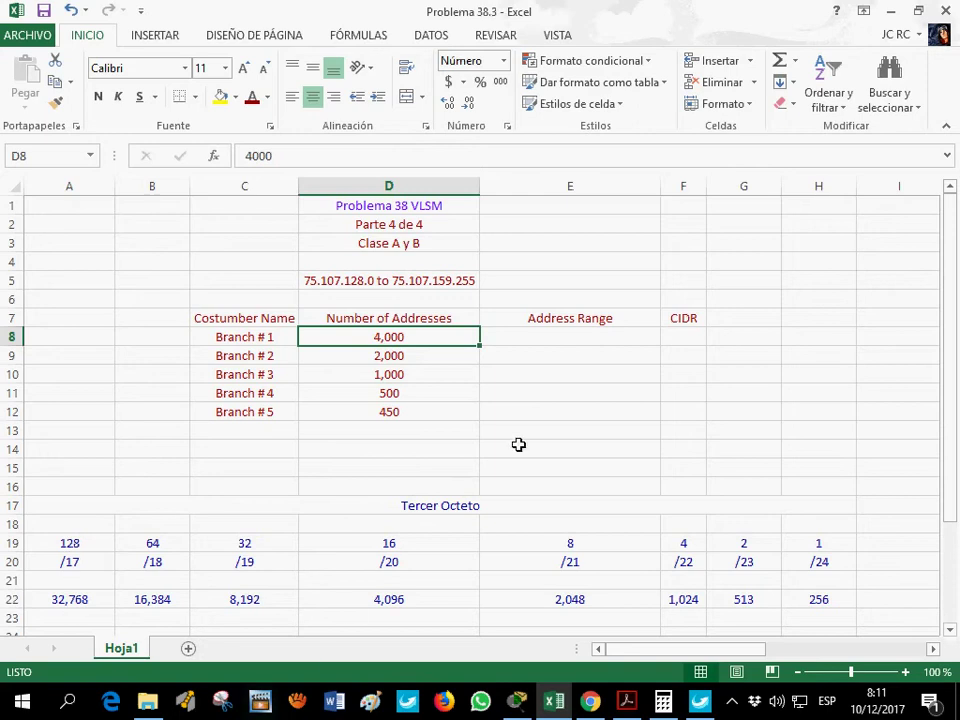
left_click(166, 563)
left_click(387, 571)
left_click(420, 602)
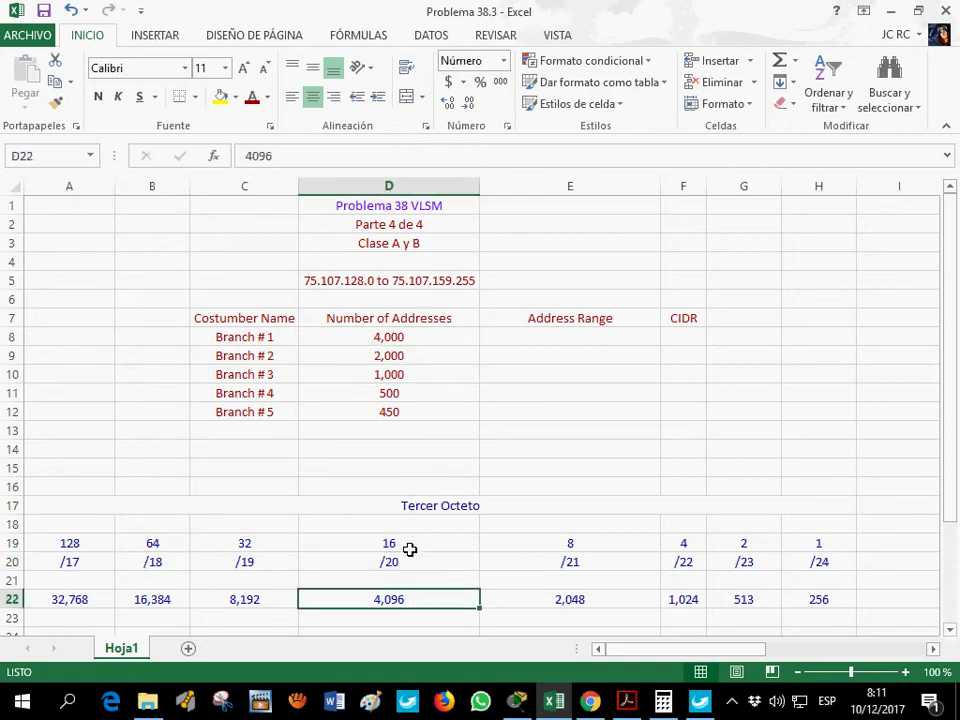
left_click(409, 545)
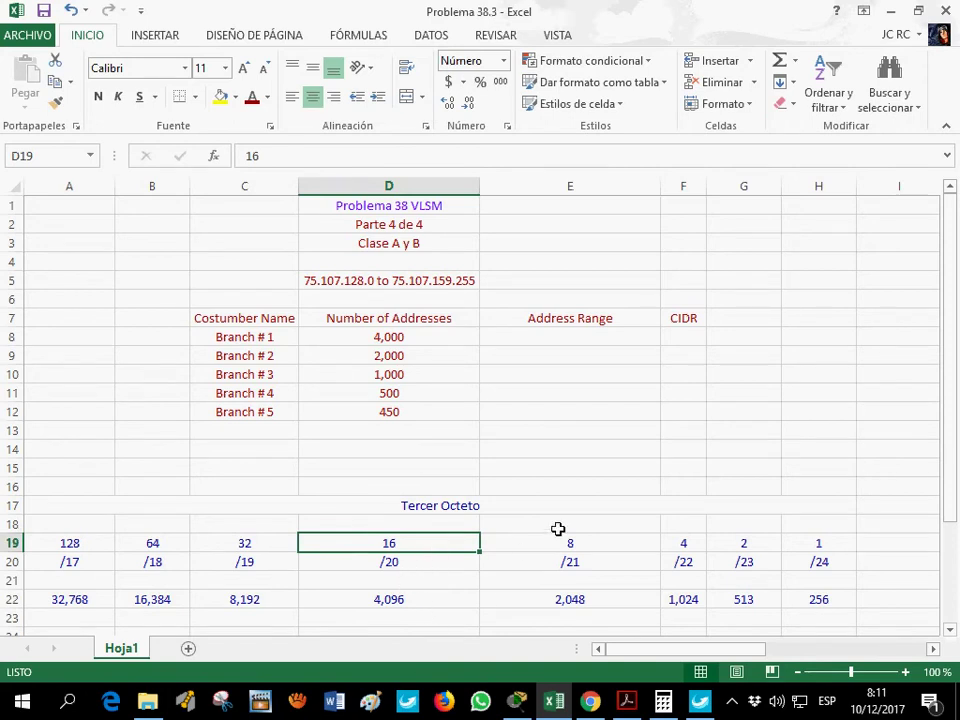
left_click(681, 340)
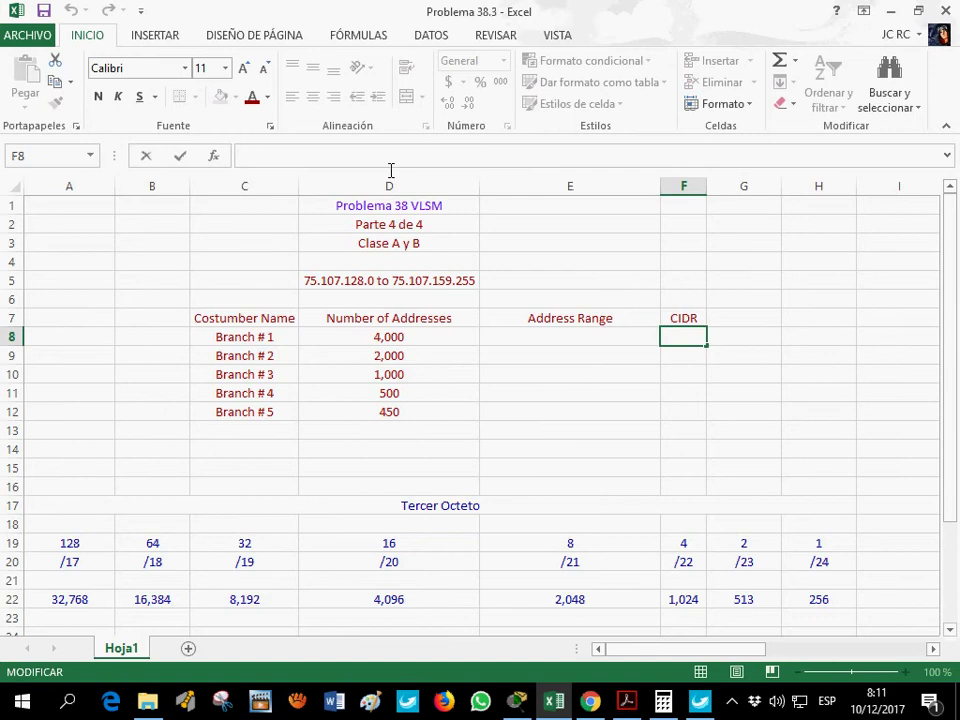
type("/20")
key("Left")
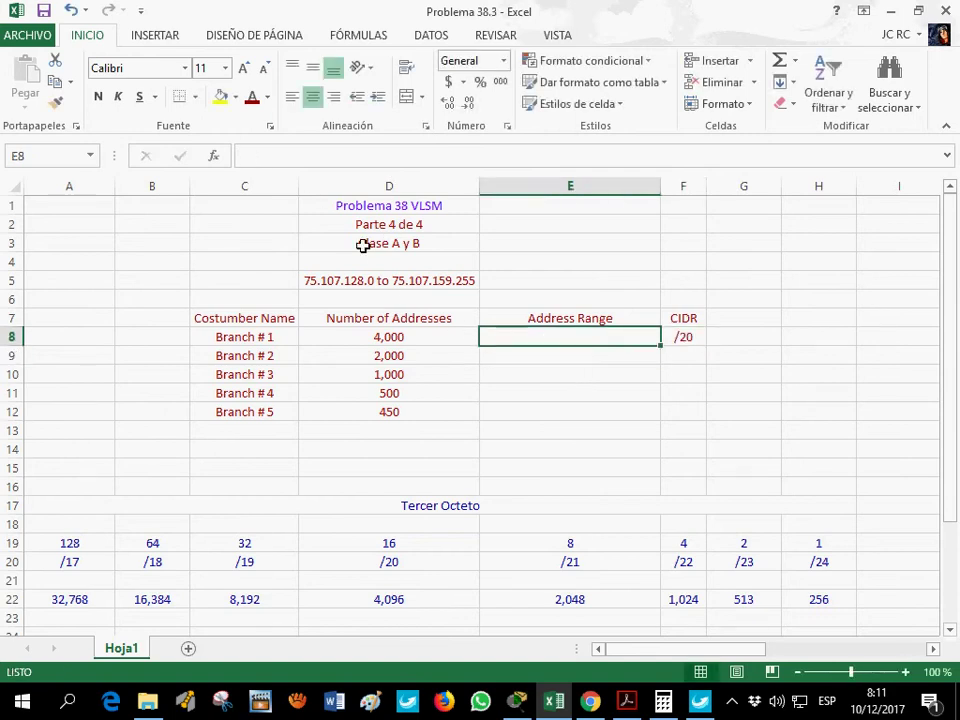
- Begin Branch #1's address range in E8 with 75.107.128.0 to 75.107
type("75.107.128")
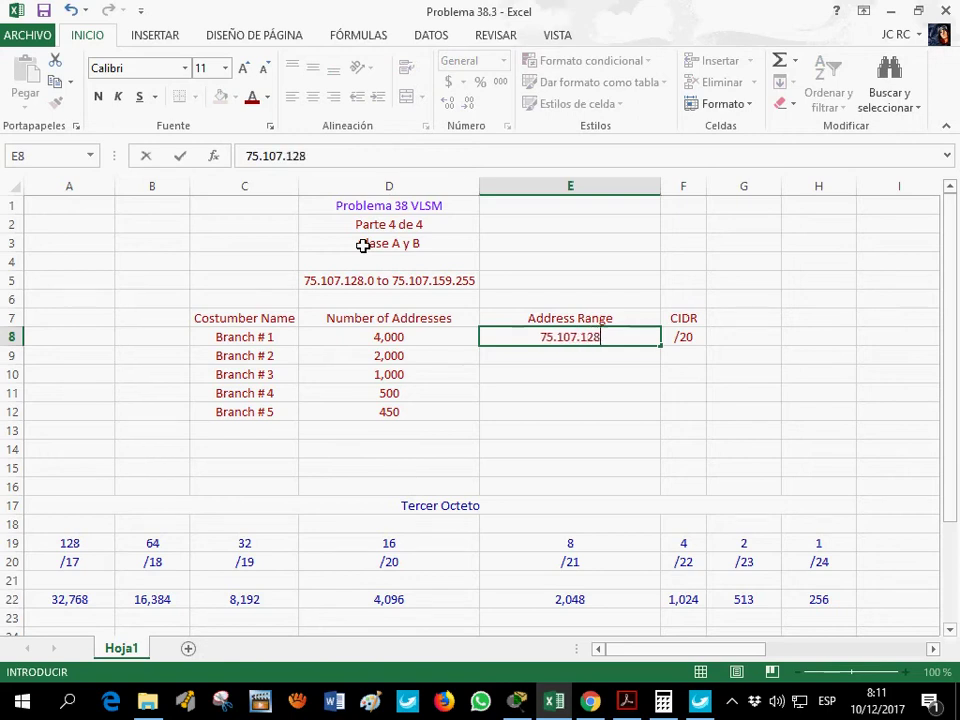
type(".0 to")
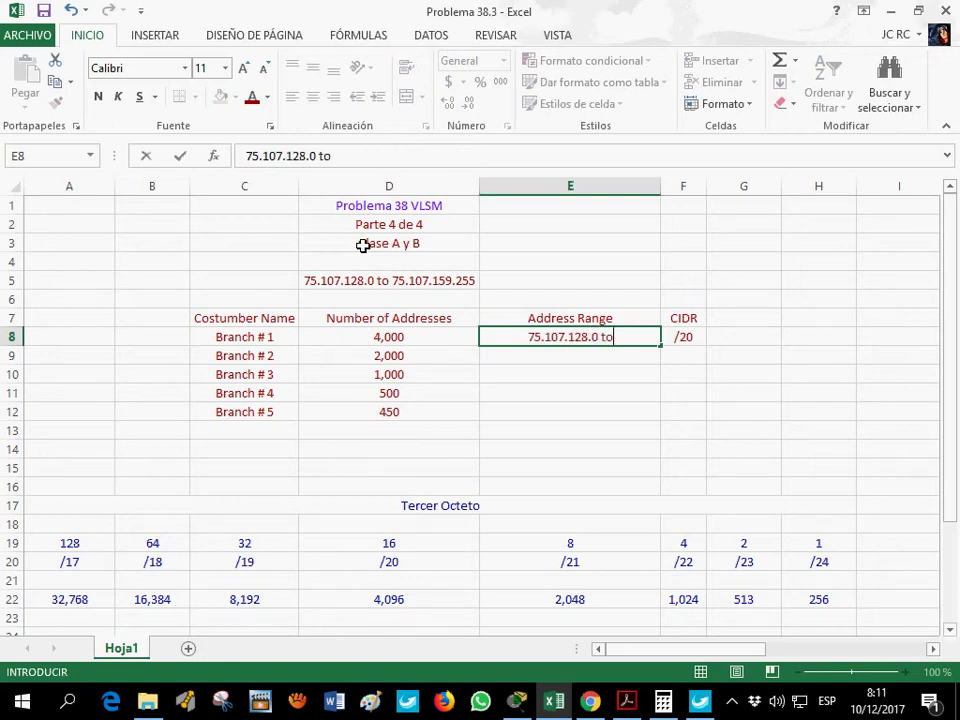
type(" 75")
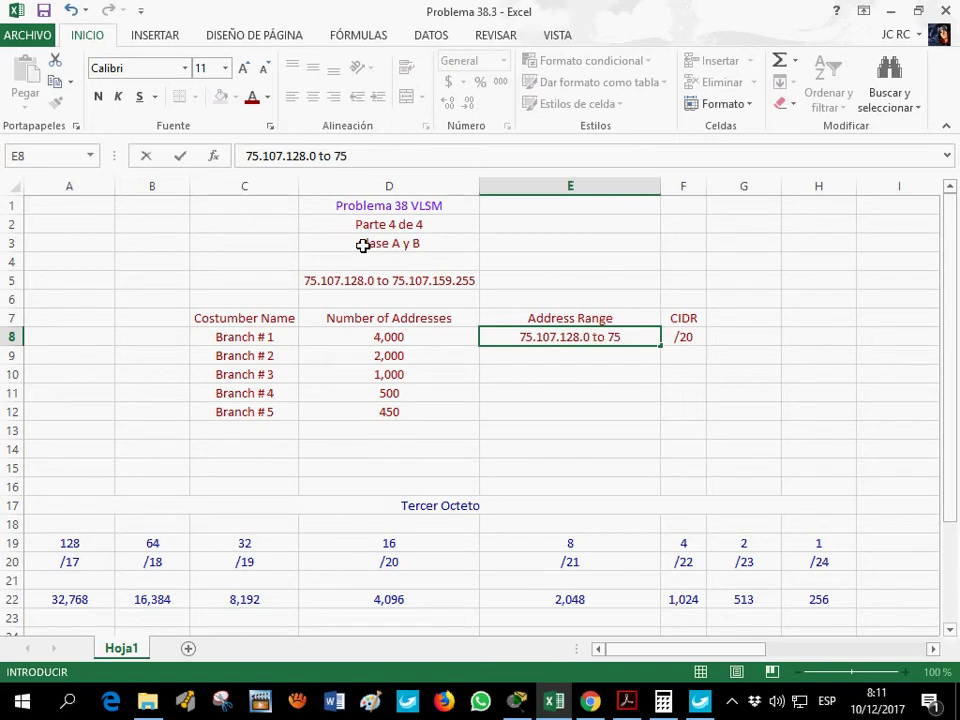
type(".107.")
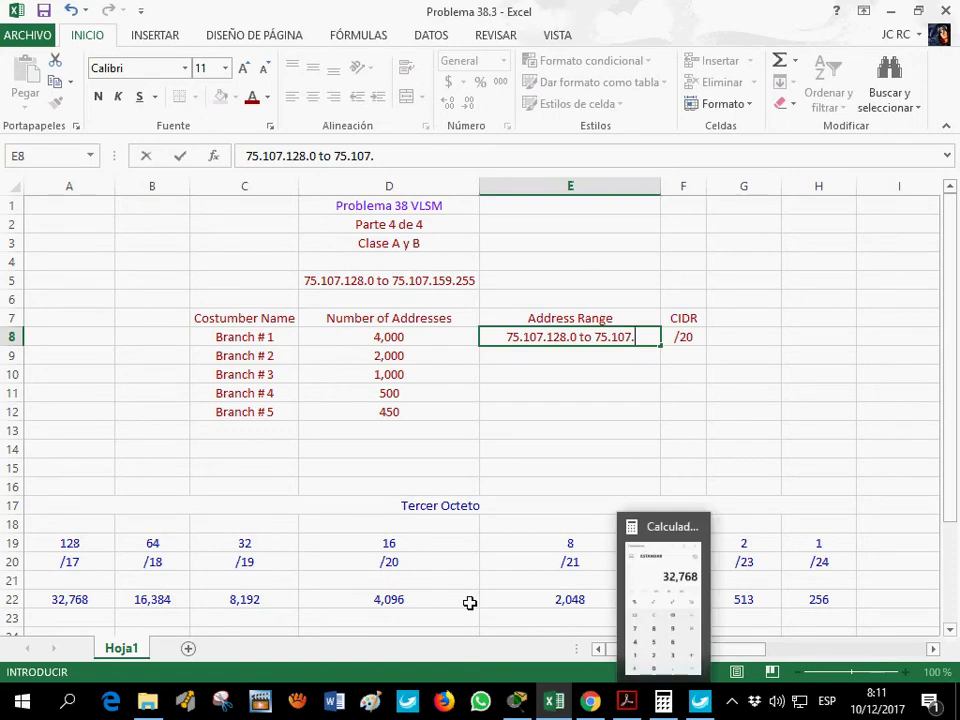
- Switch to the Calculator, clear it, move it beside the address range and add 16 to 159
left_click(663, 700)
left_click(617, 352)
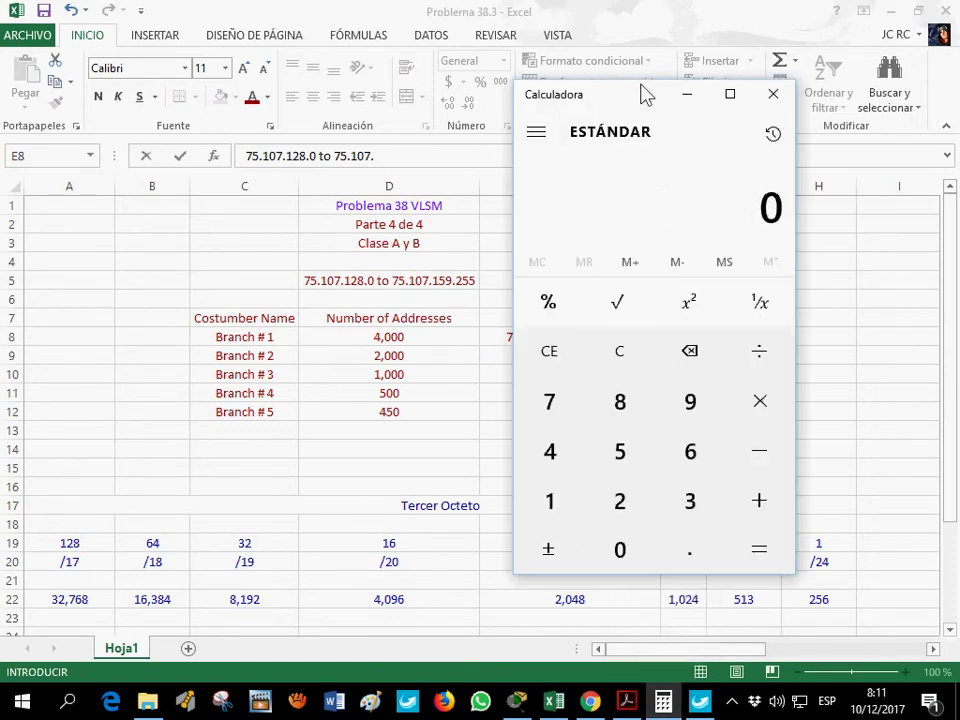
left_click_drag(641, 92, 196, 148)
type("159")
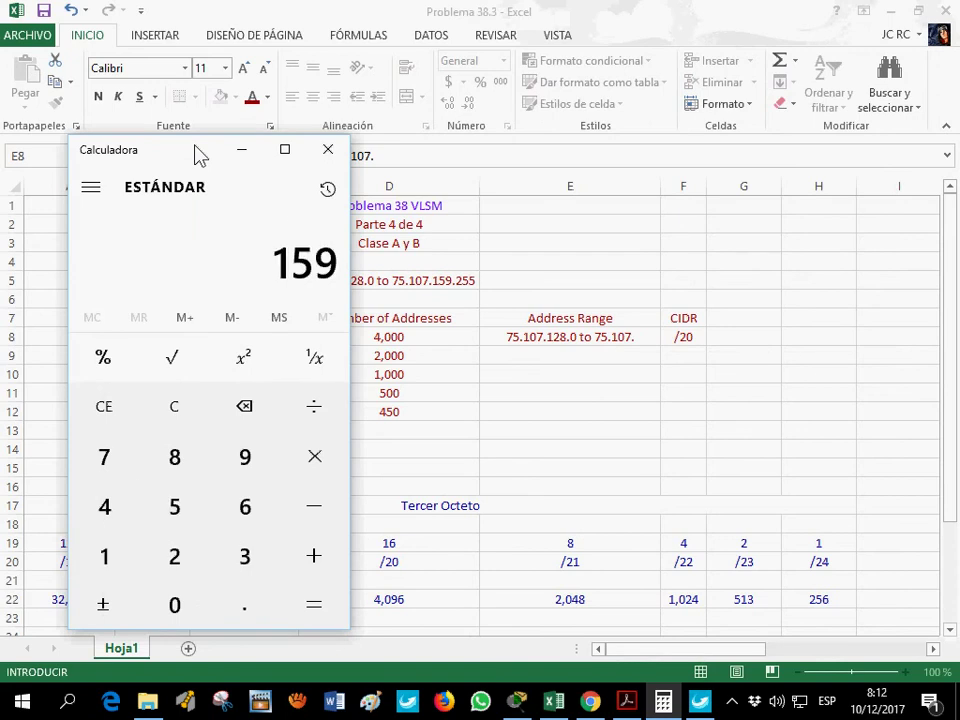
type("16")
key("Return")
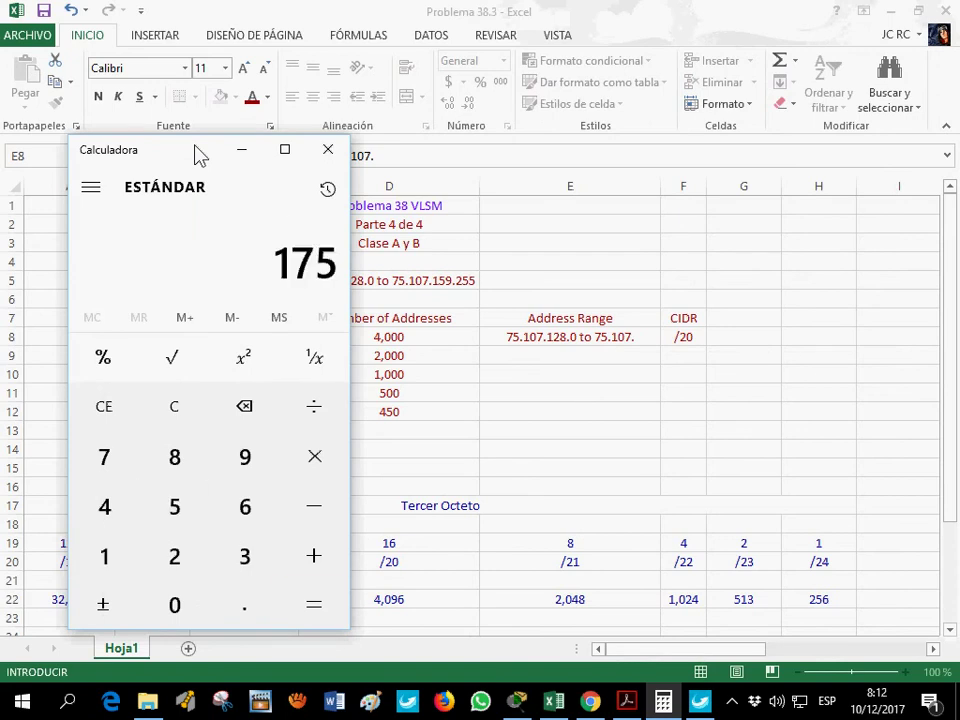
- Back in the workbook, complete Branch #1's address range with 175.255 as the ending octets
left_click(639, 338)
type("175.255")
key("Return")
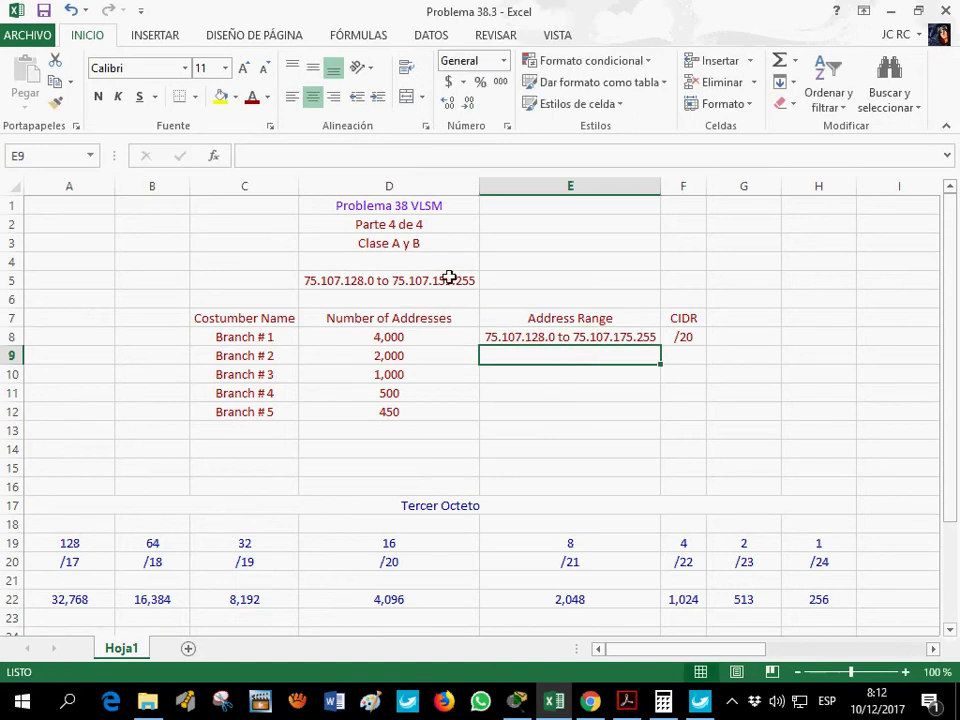
- Color the third octets 159 and 128 of the network range in D5 red
left_click(395, 281)
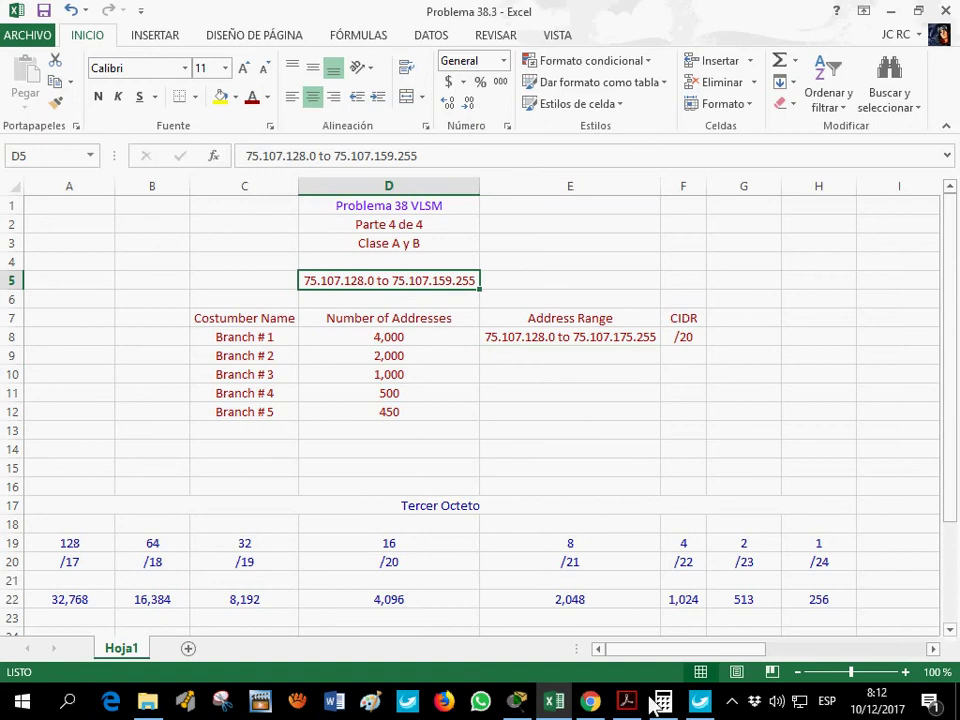
key("alt+Tab")
key("alt+Tab")
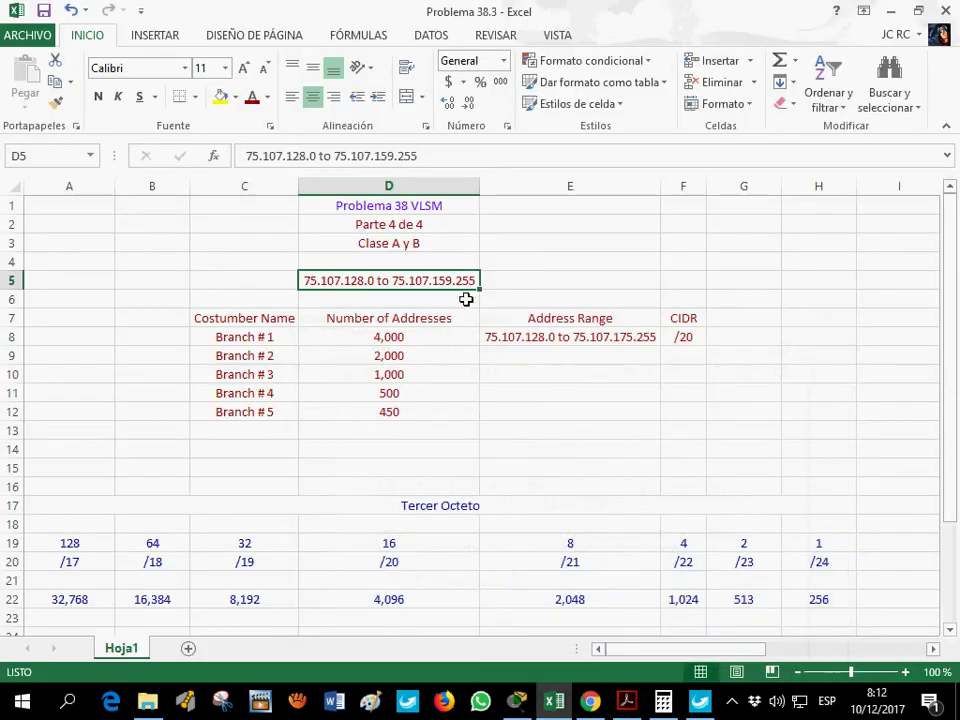
left_click(389, 157)
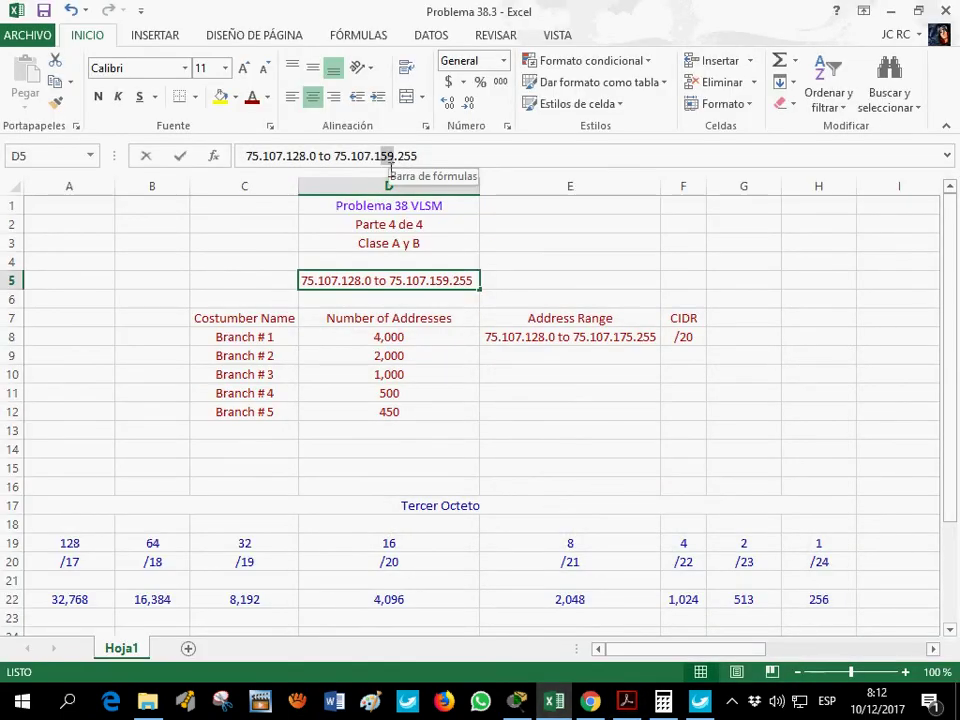
left_click(267, 97)
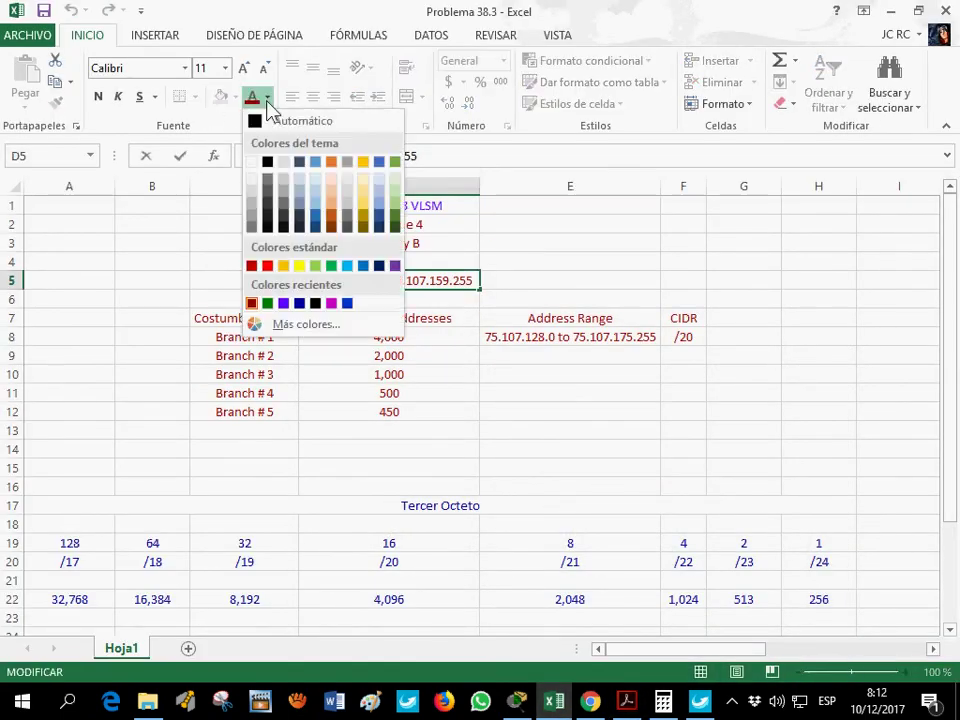
left_click(267, 266)
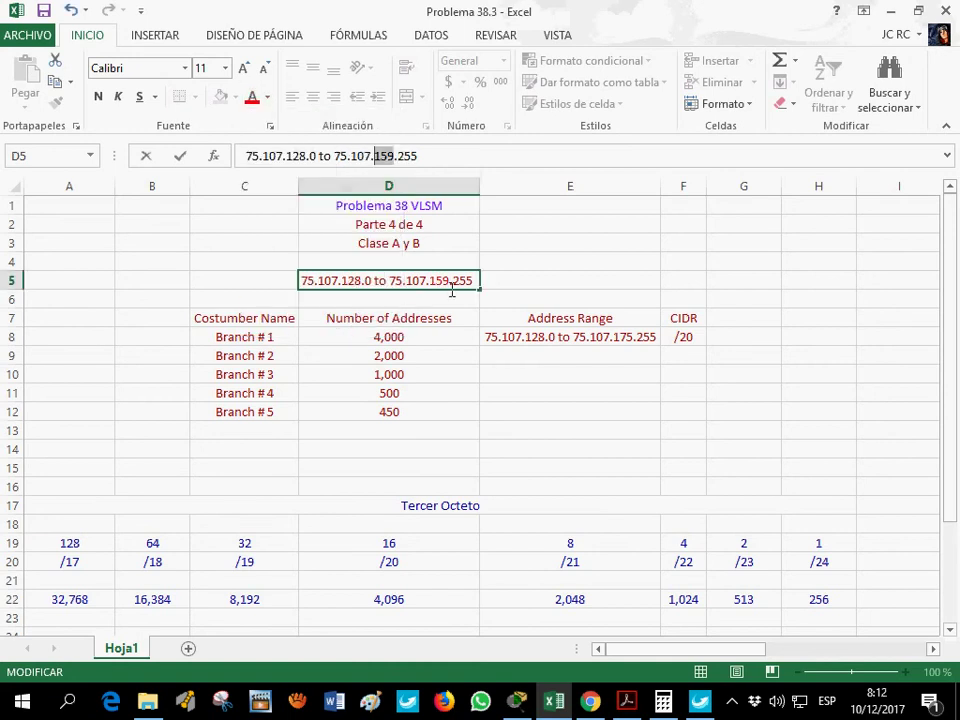
left_click_drag(310, 167, 303, 168)
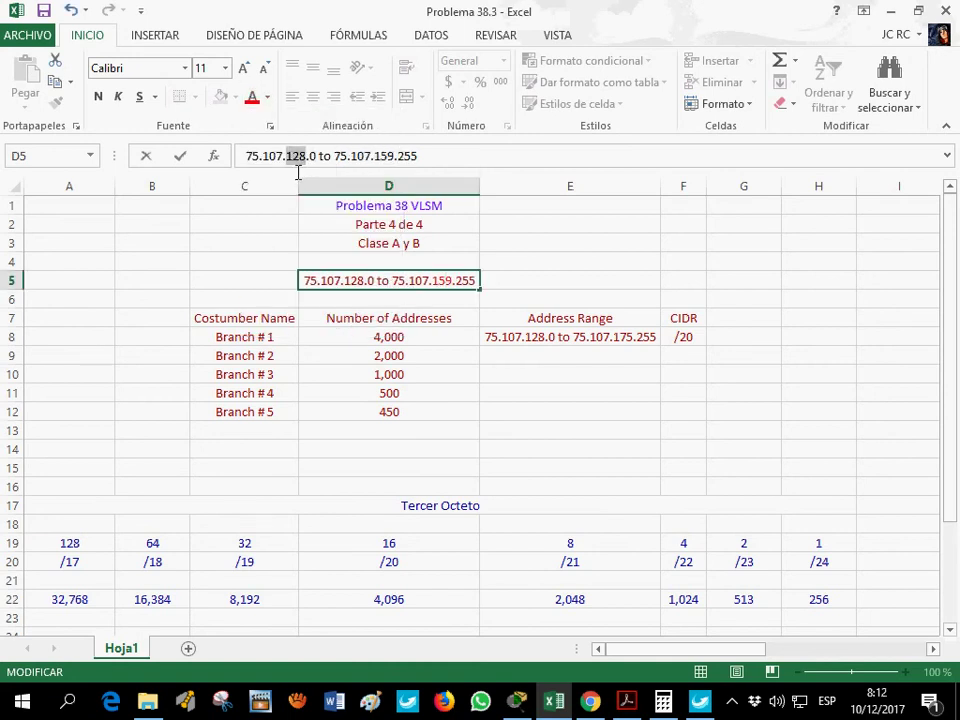
left_click(553, 362)
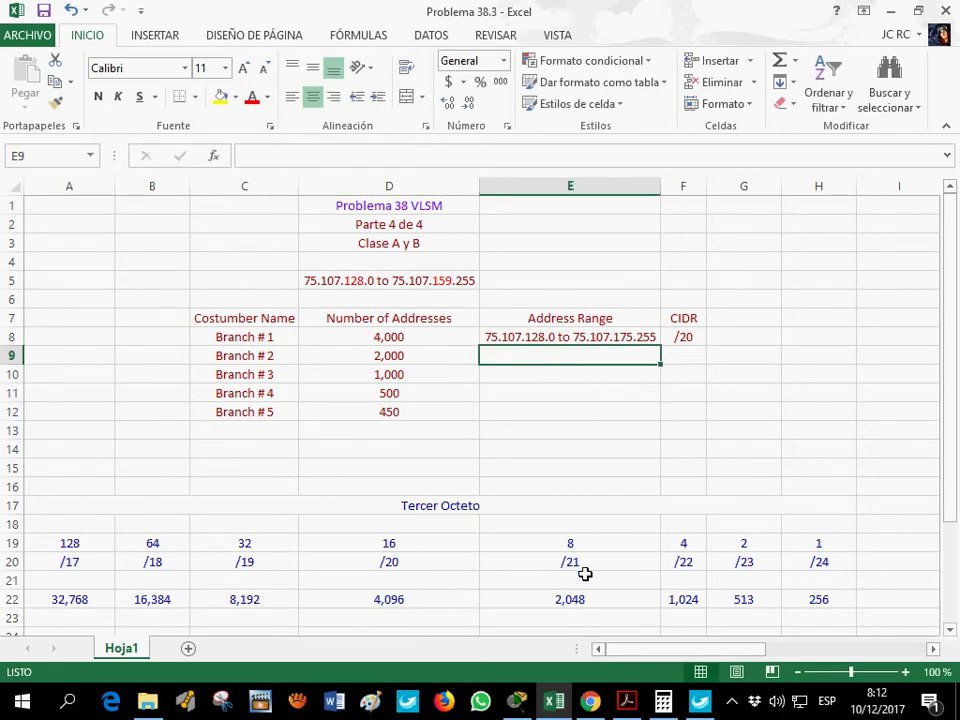
- Extend the CIDR series from F8 down to F9 so Branch #2 gets /21
left_click(700, 340)
left_click_drag(710, 352, 713, 372)
left_click(686, 360)
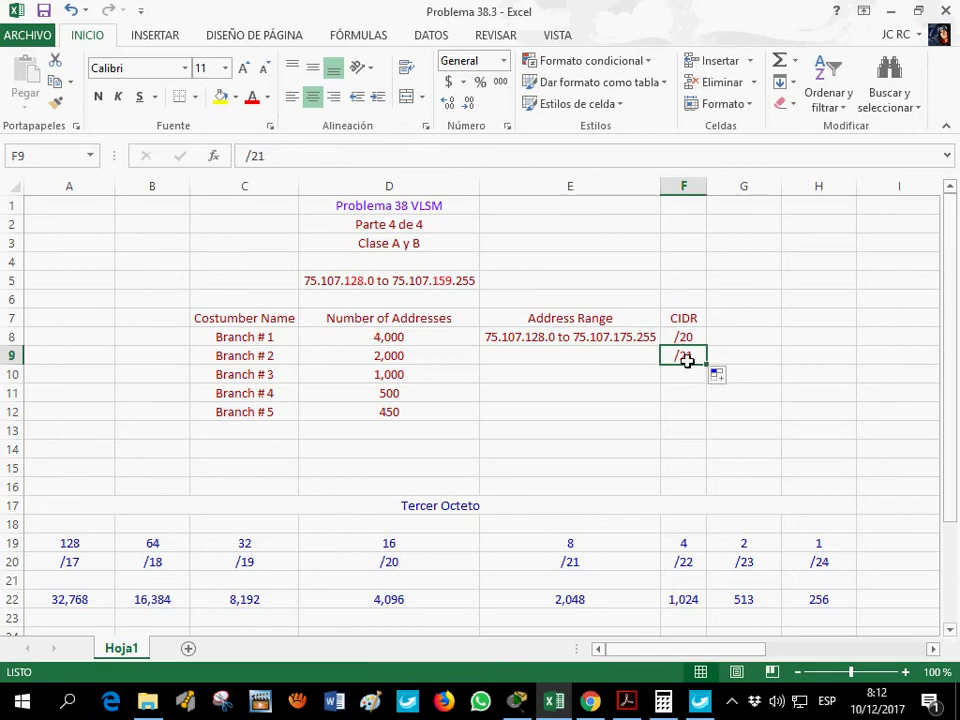
- Enter Branch #2's address range in E9 as 75.107.176.0 to 75.107.183.255
left_click(591, 354)
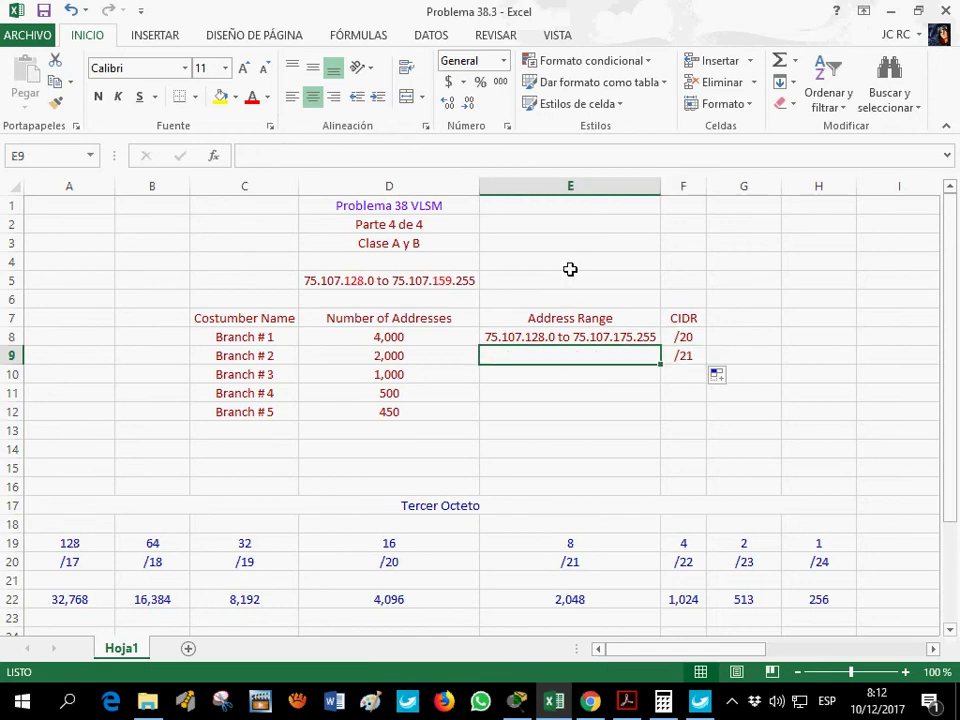
type("75")
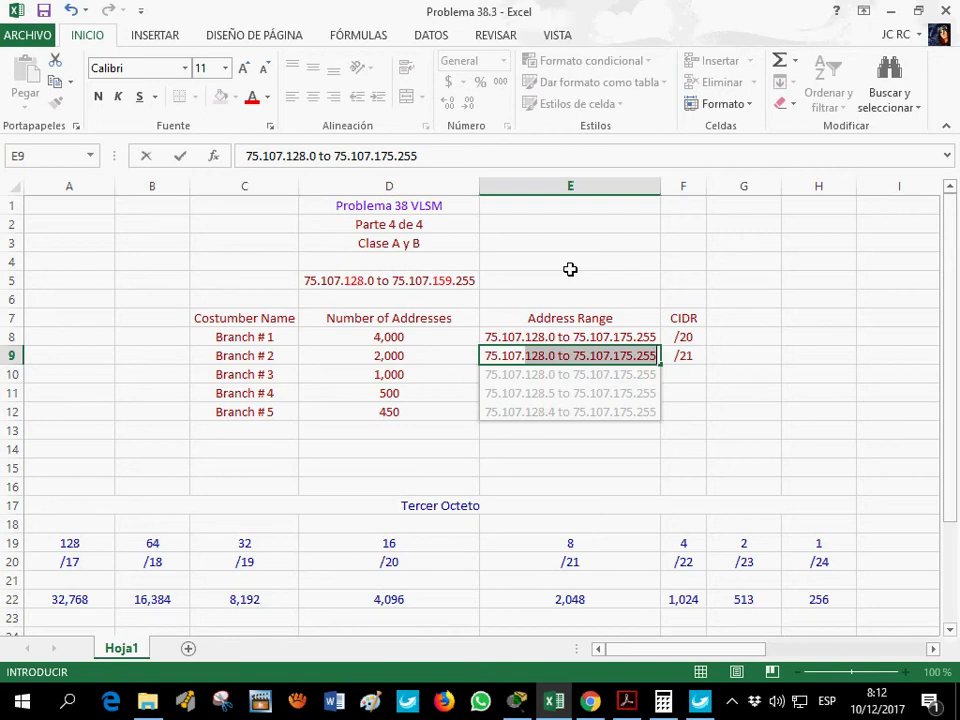
type(".107.176.0 to 75.10")
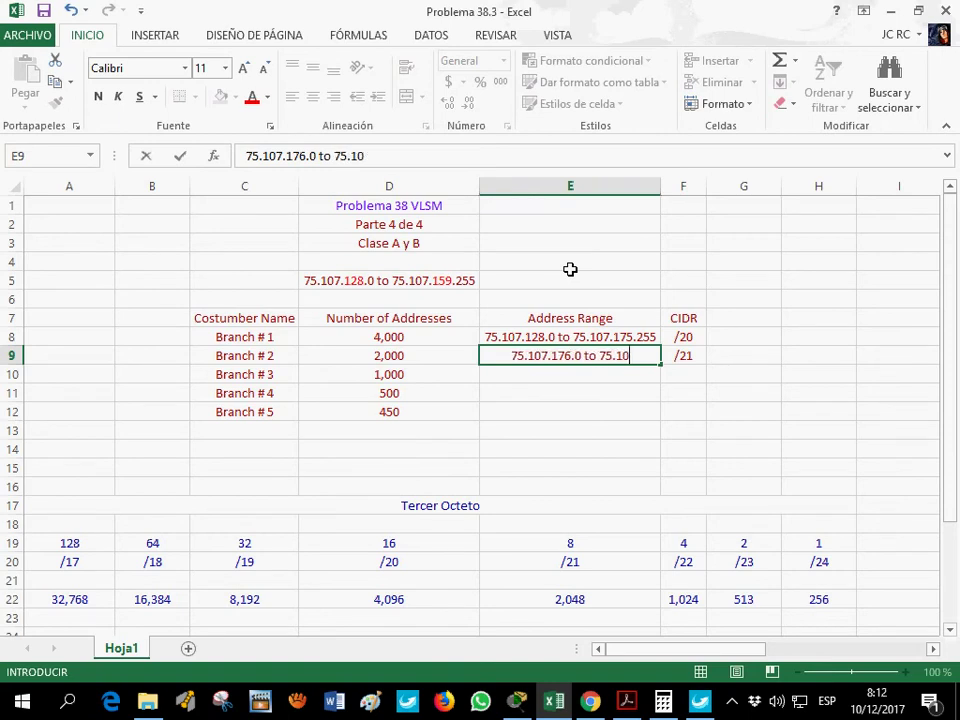
type("7.")
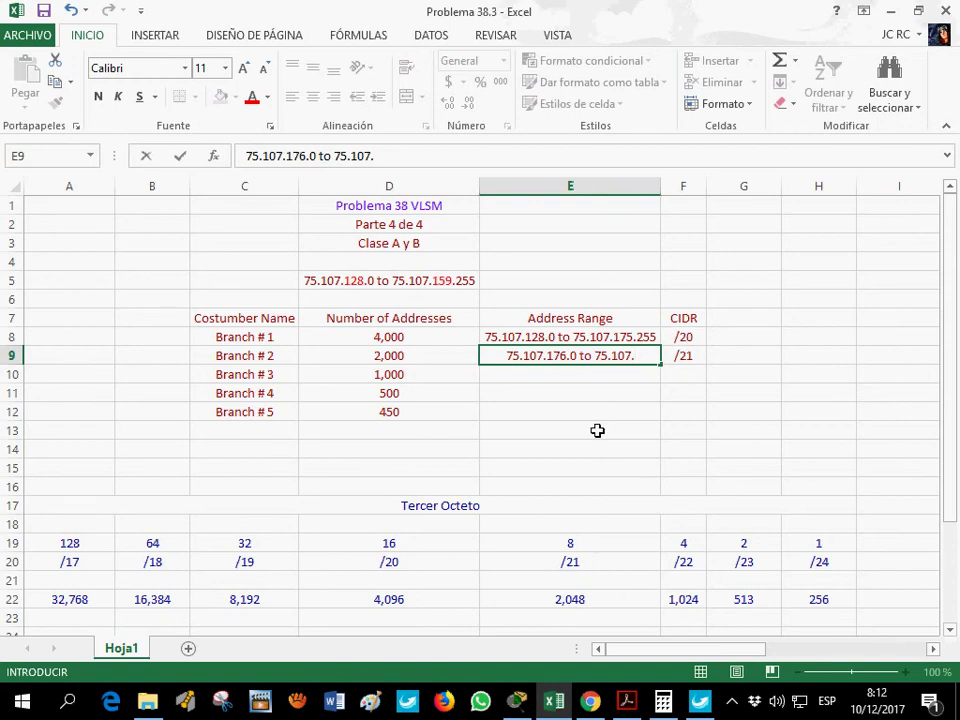
type("1")
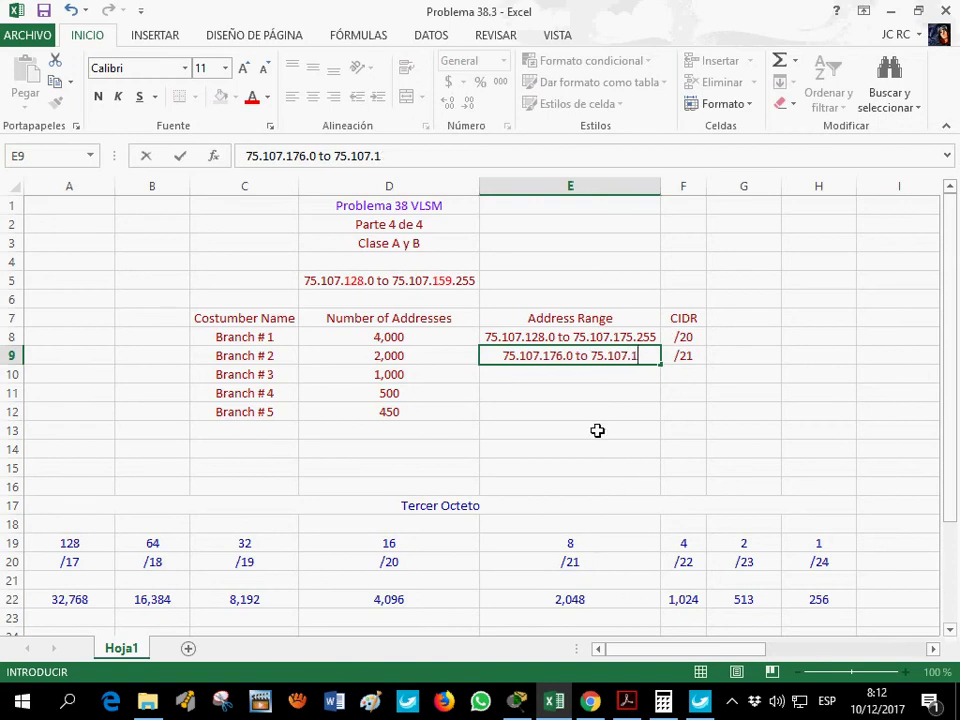
type("83.255")
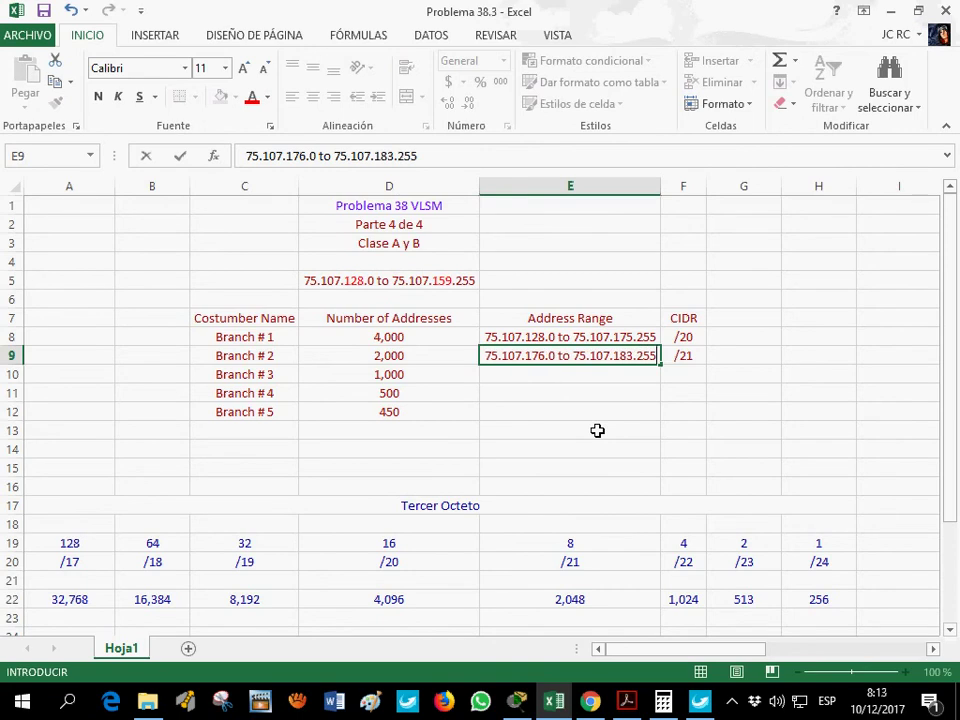
key("Return")
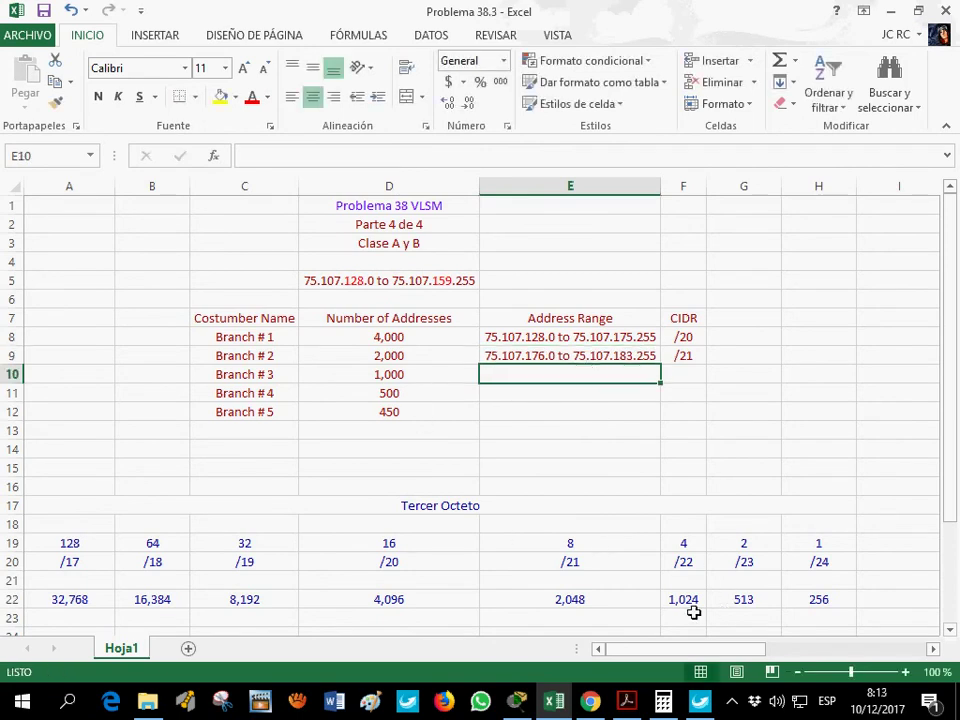
- Extend the CIDR series from F9 down to F10 so Branch #3 gets /22
left_click(686, 357)
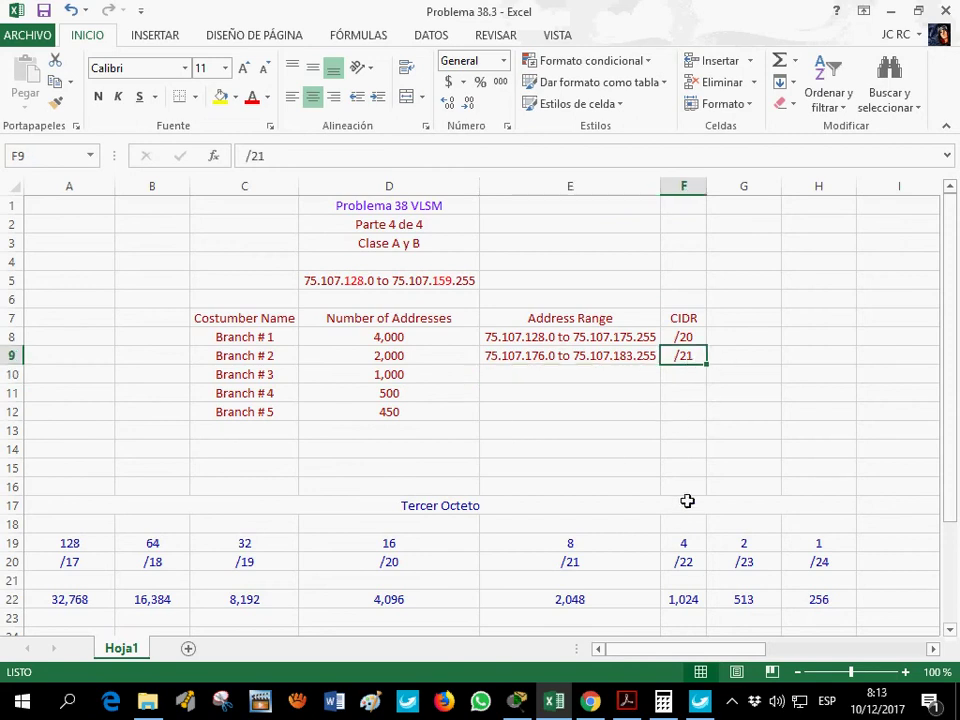
left_click_drag(714, 379, 718, 386)
left_click(495, 376)
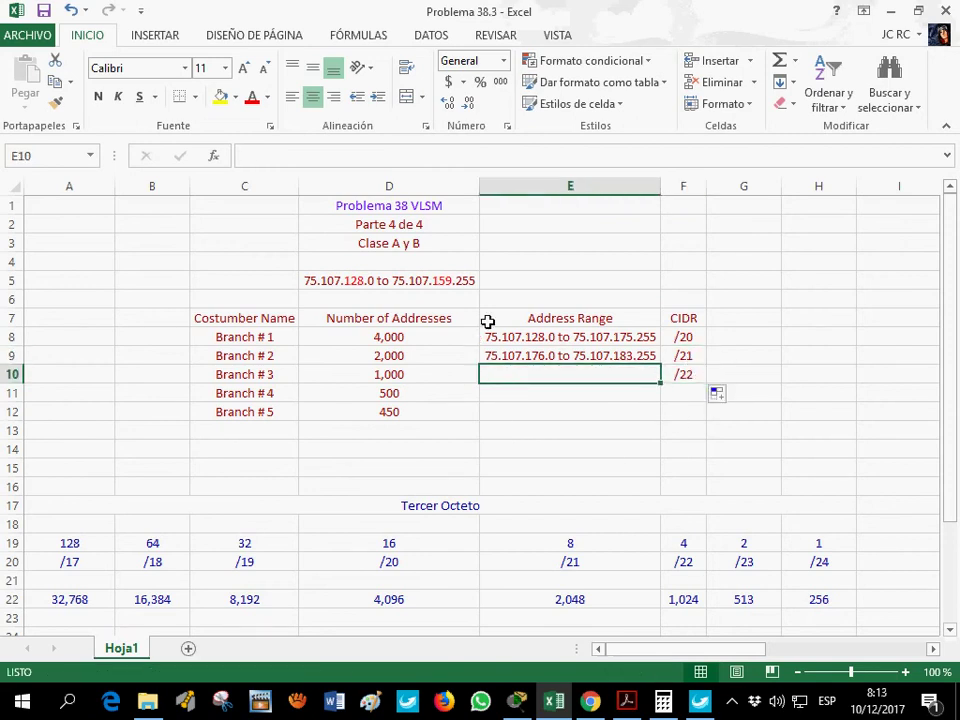
- Enter Branch #3's address range in E10 as 75.107.184.0 to 75.107.187.255
type("75.107.")
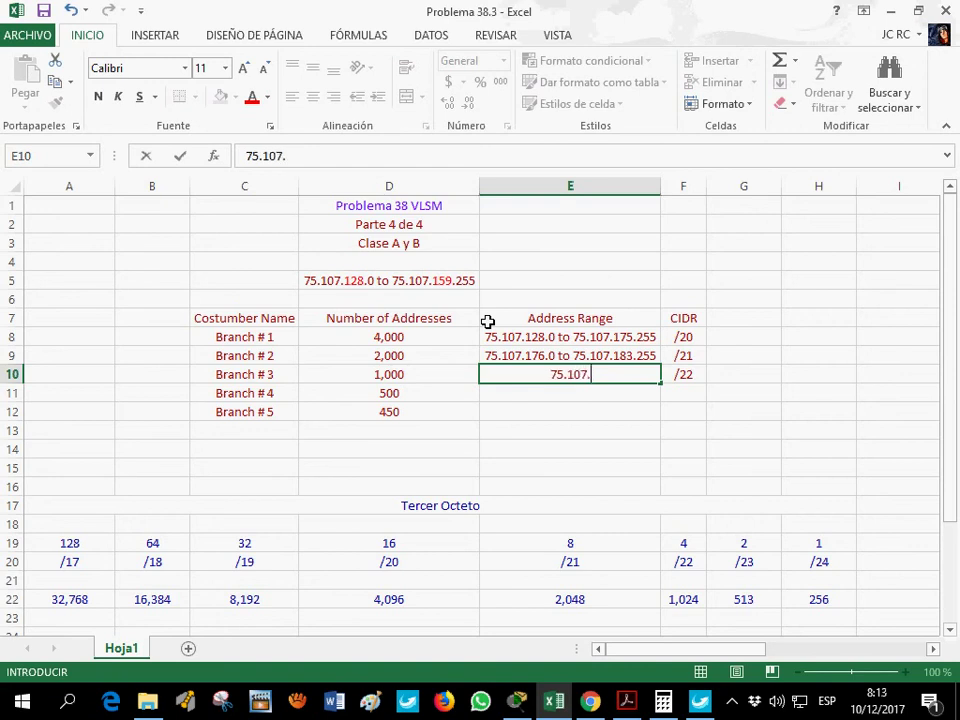
type("84.0")
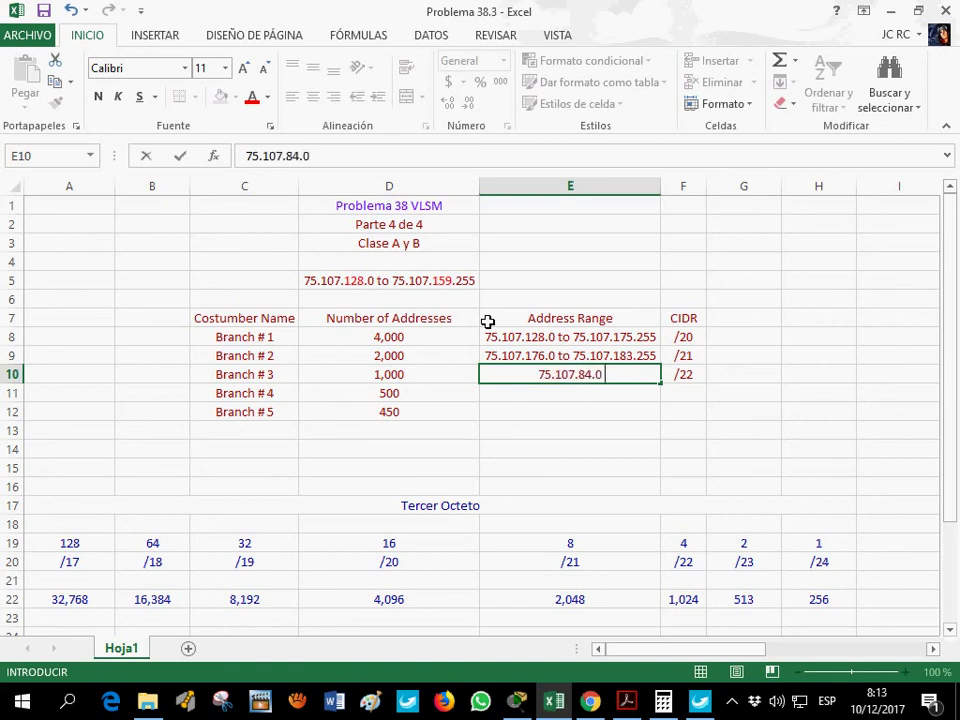
key("BackSpace")
key("BackSpace")
key("BackSpace")
key("BackSpace")
type("1")
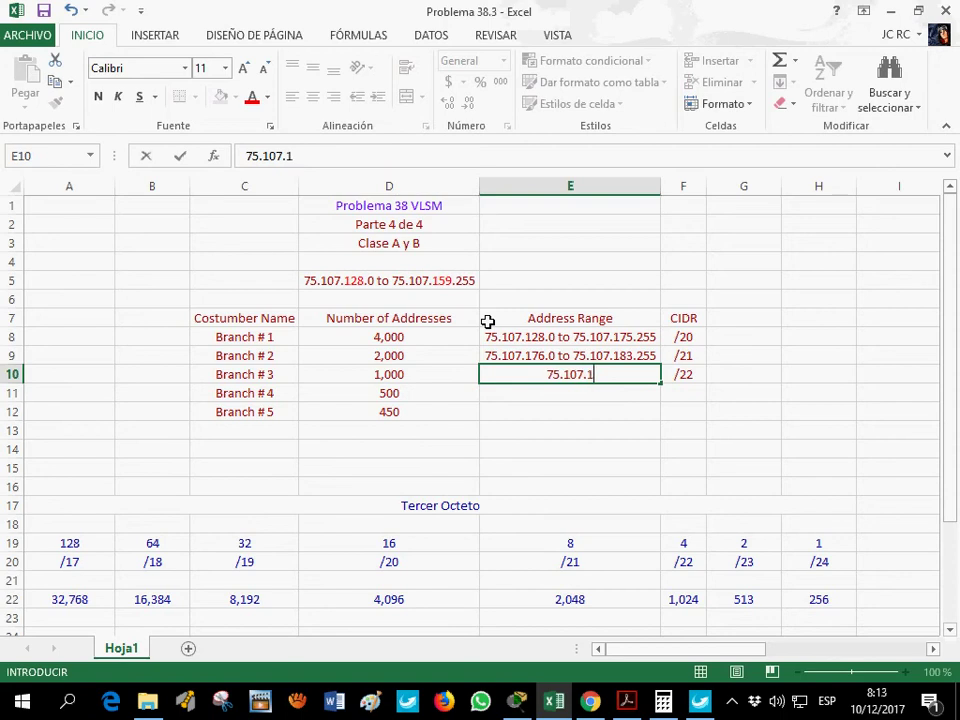
type("84.0 to")
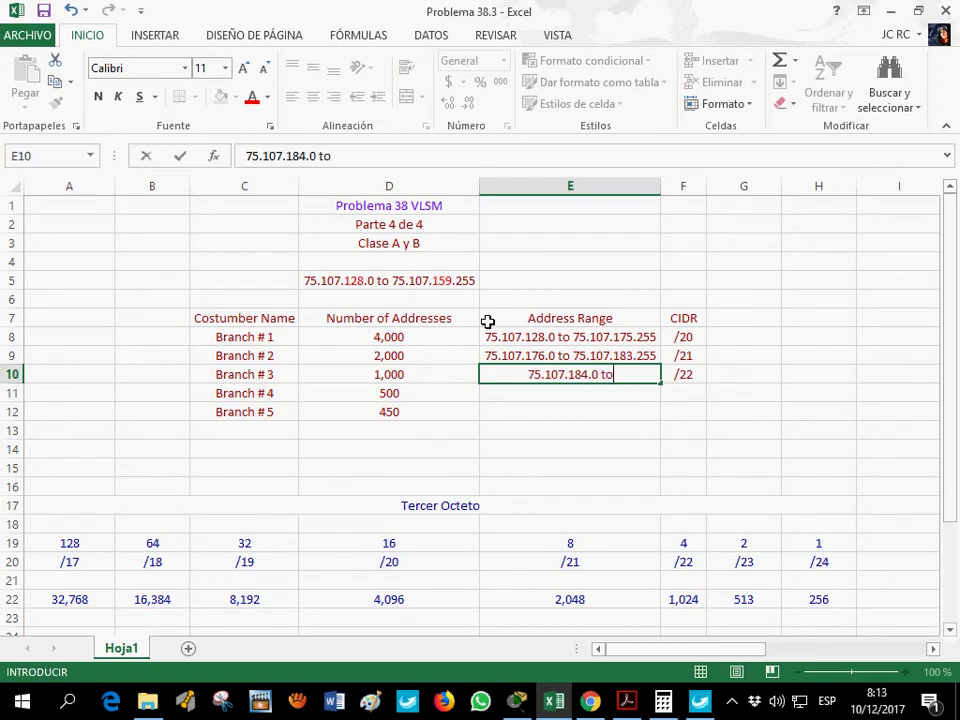
type(" 75.107")
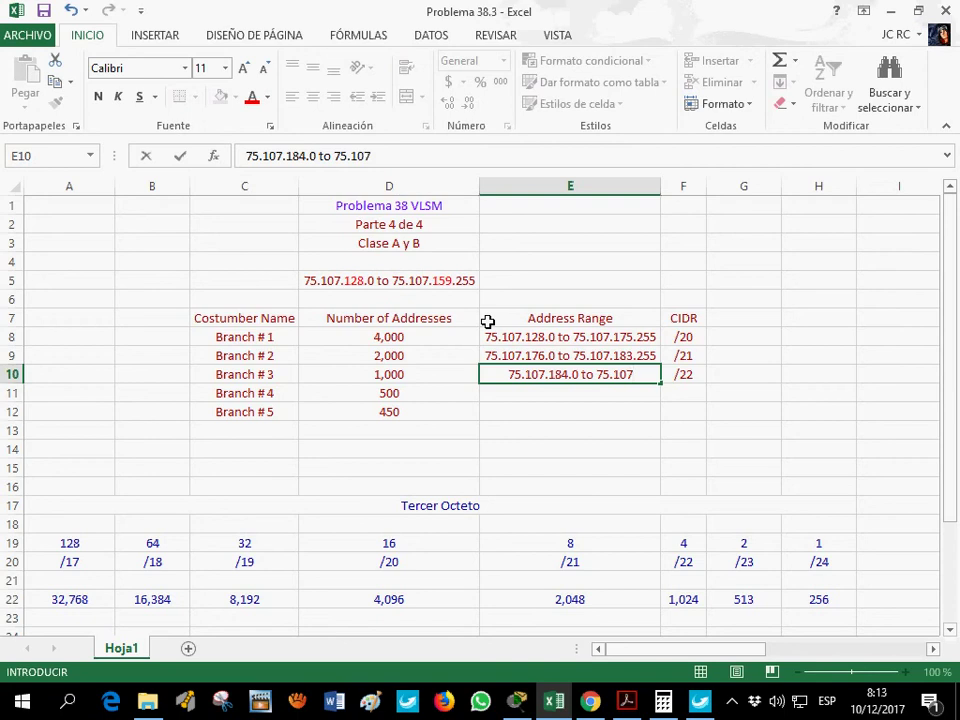
type(".")
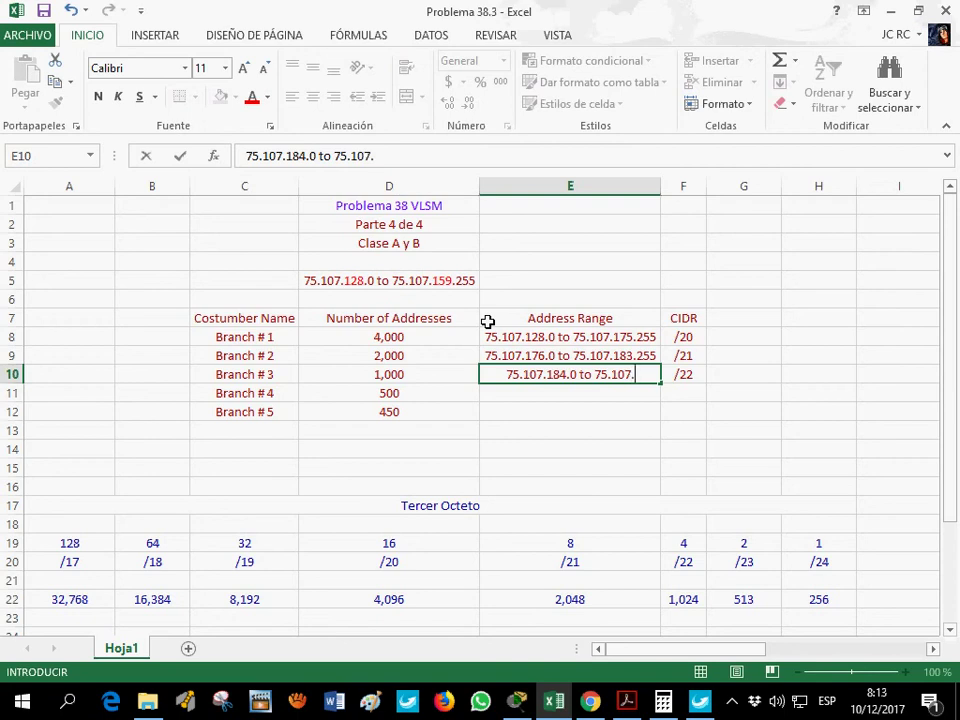
type(".")
key("BackSpace")
type("187.")
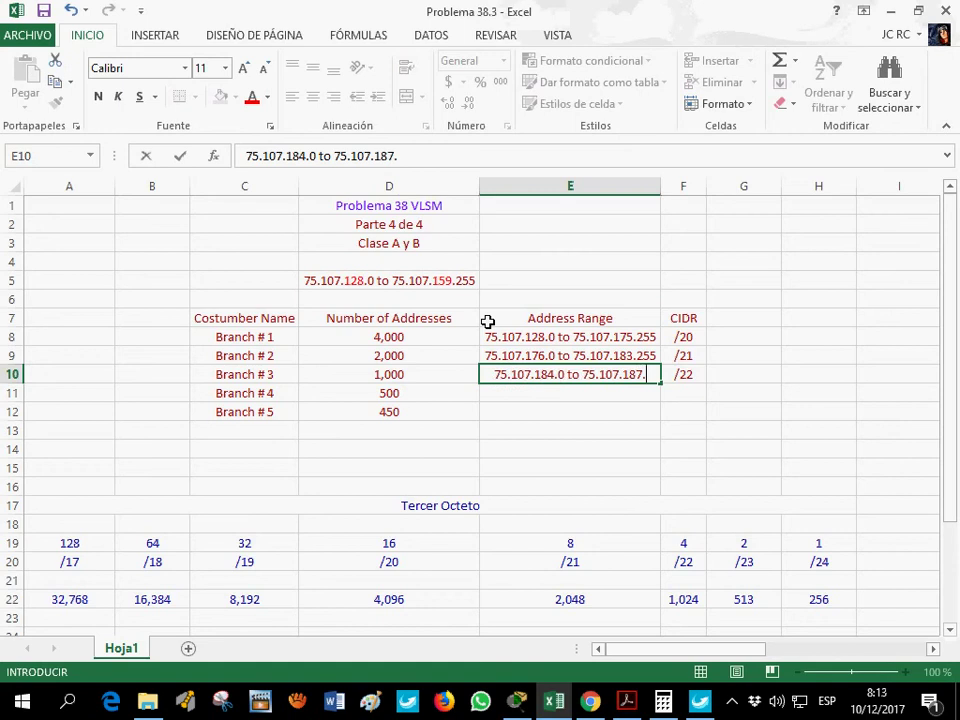
type("255")
key("Return")
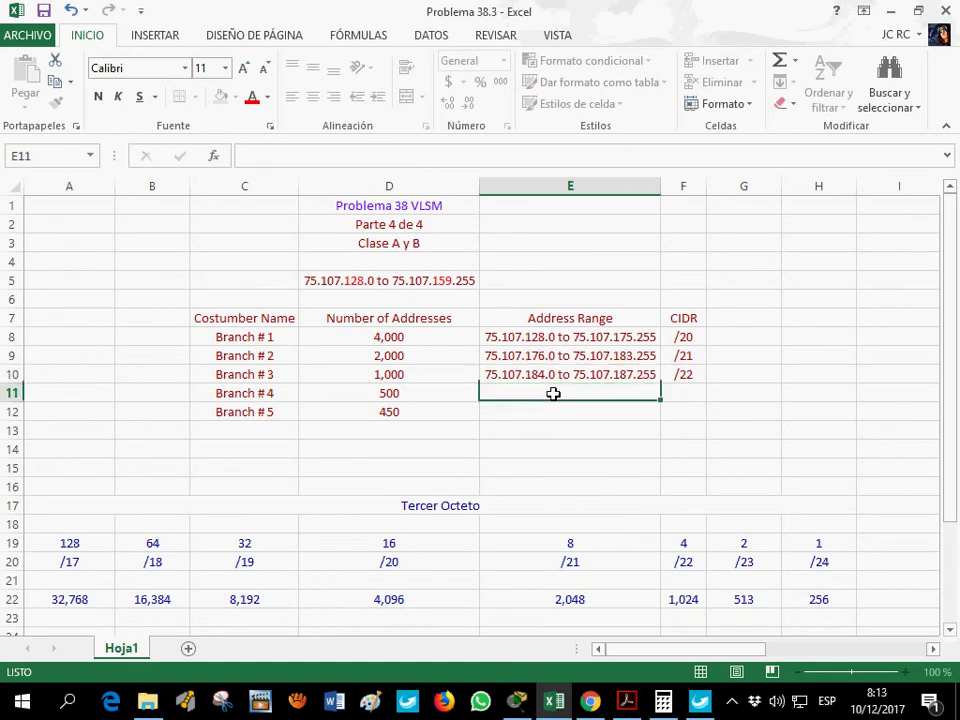
- Extend the CIDR series from F10 down to F11 so Branch #4 gets /23
left_click(698, 380)
left_click_drag(713, 401, 711, 409)
left_click(673, 394)
- Enter Branch #4's address range in E11 as 75.107.188.0 to 75.107.189.255
left_click(572, 398)
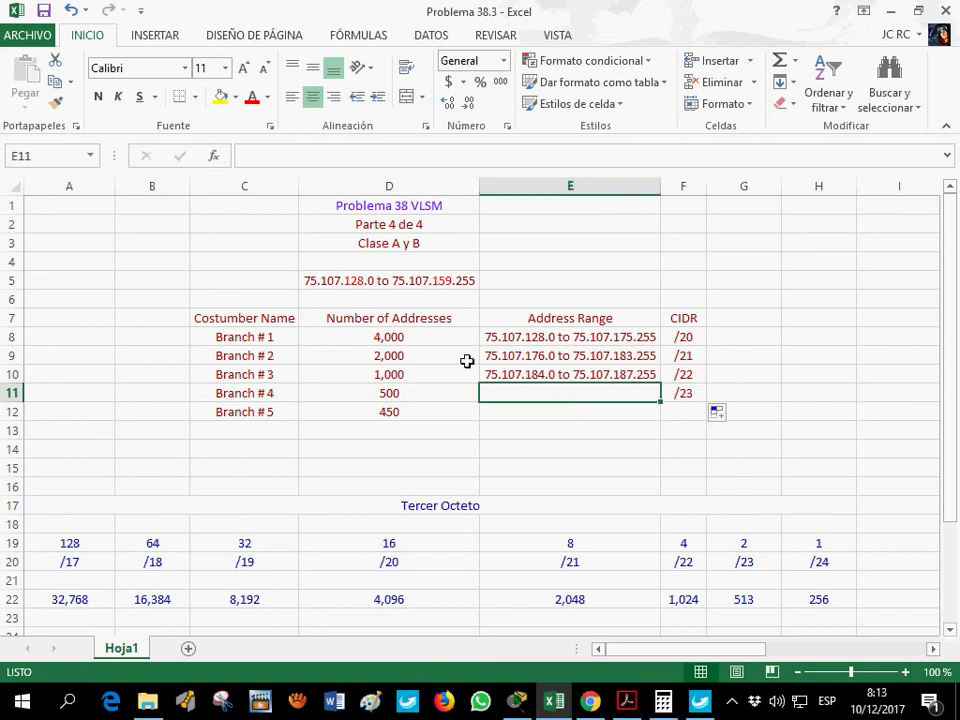
type("75.10")
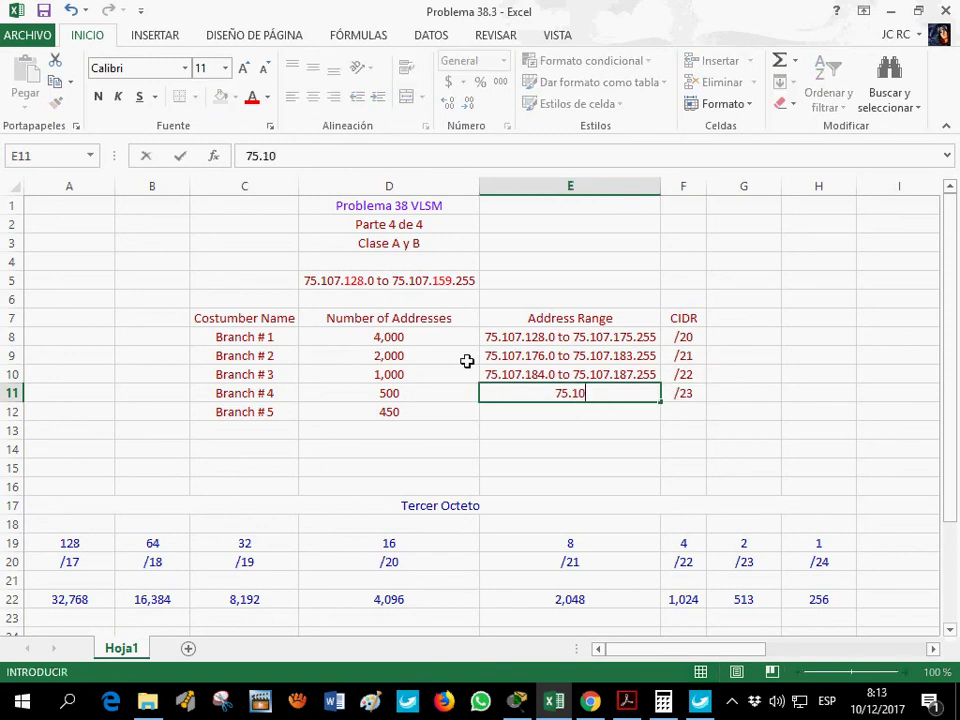
type("7.188.0 ti")
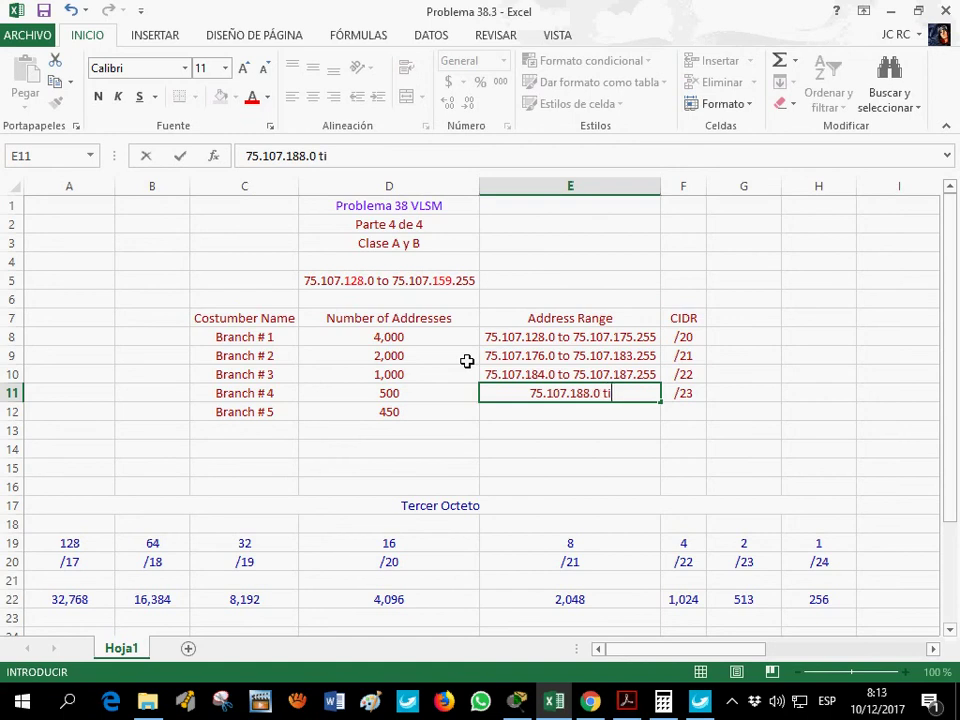
key("BackSpace")
type("o 75.107.")
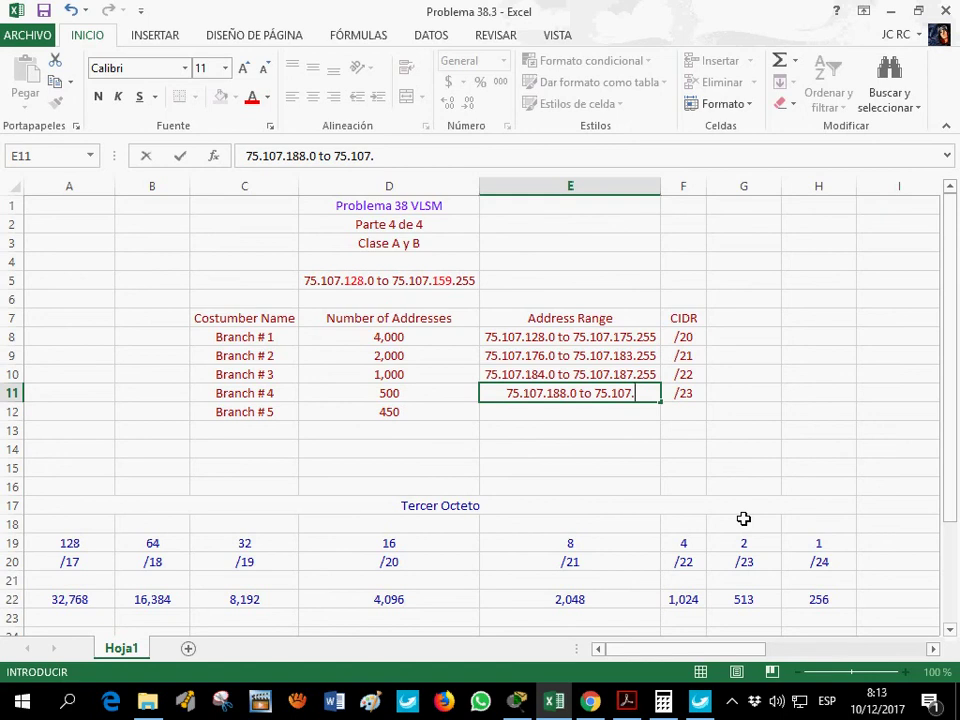
type("189.")
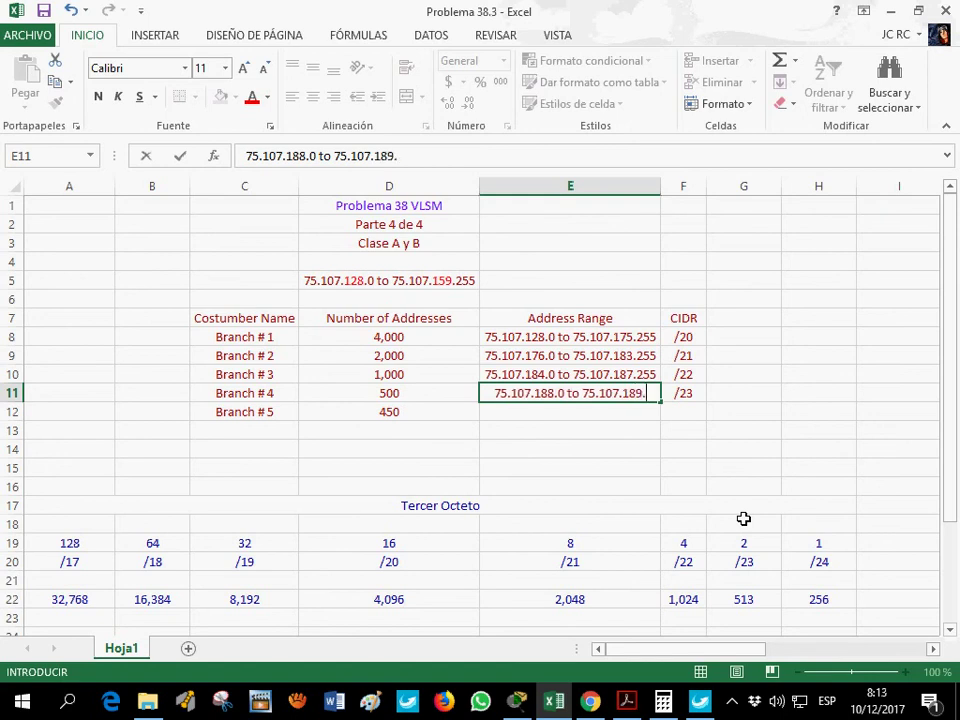
type("255")
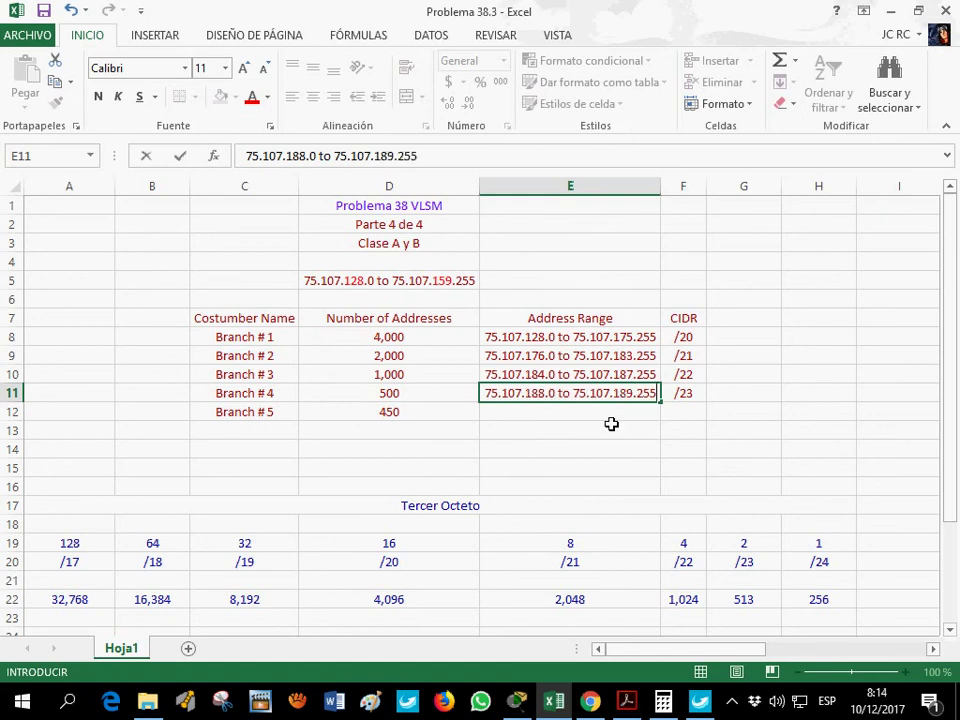
key("Return")
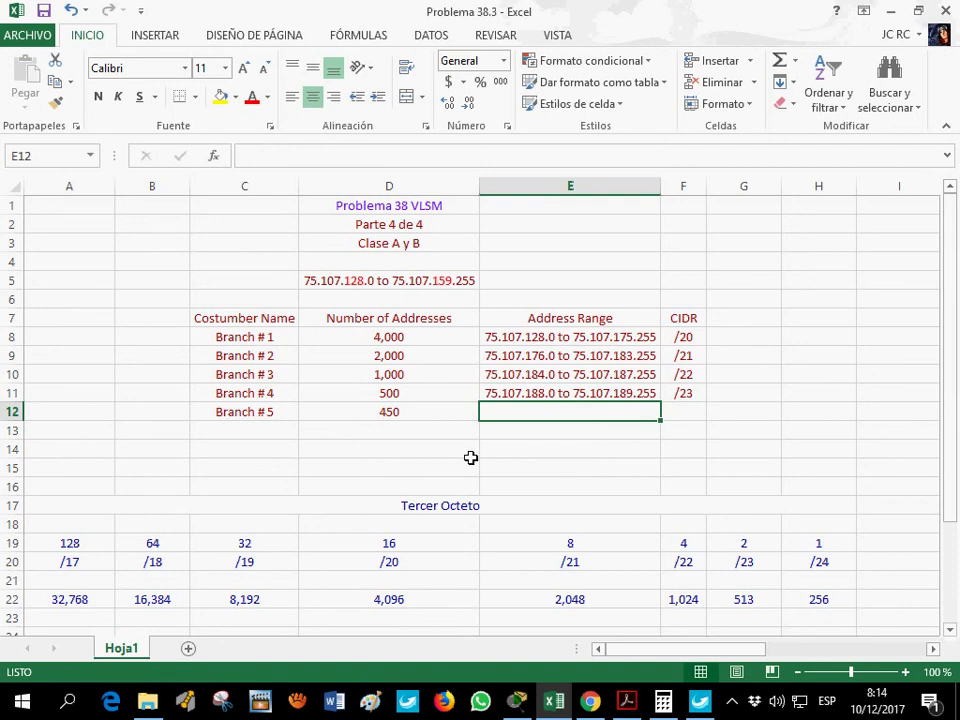
- Copy Branch #4's /23 CIDR into F12 for Branch #5 and select Branch #5's address range cell
left_click(716, 399)
left_click(688, 398)
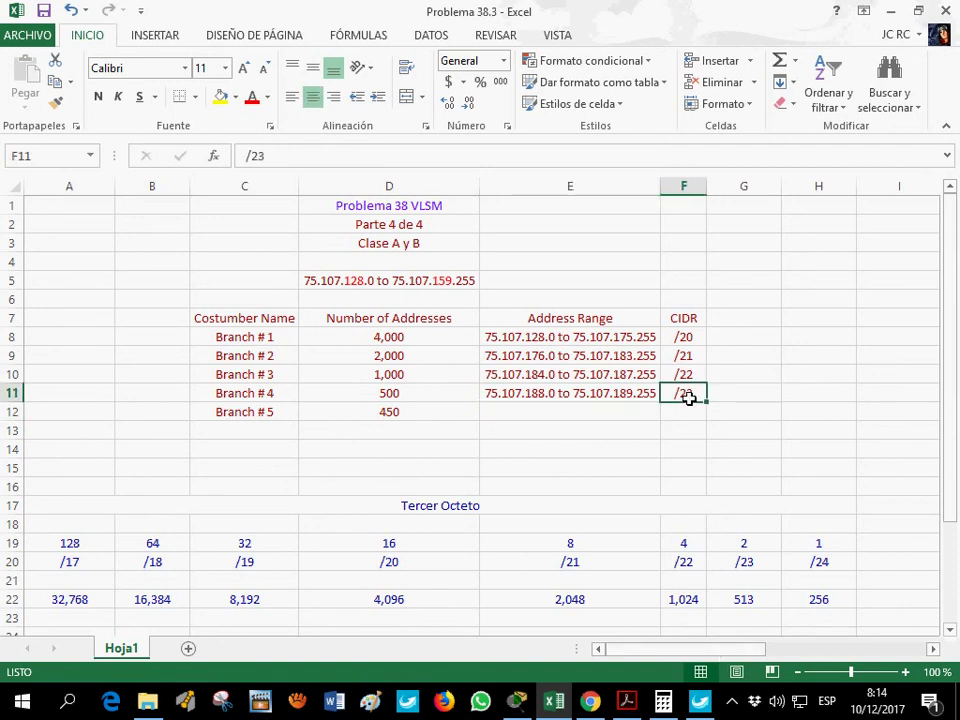
key("ctrl+c")
left_click(681, 416)
key("ctrl+v")
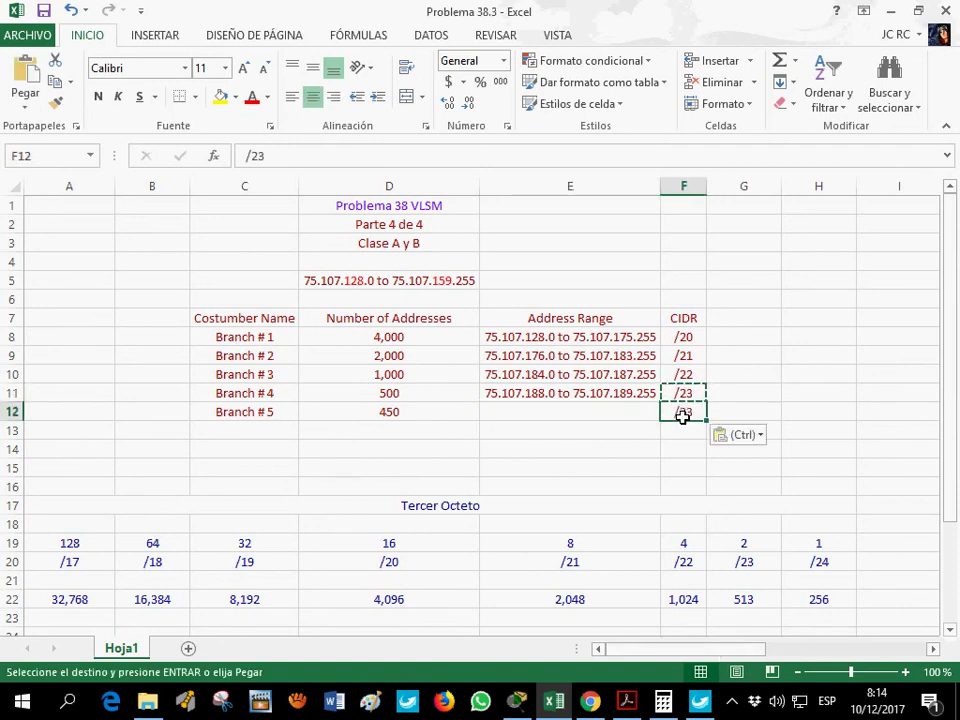
key("Escape")
left_click(561, 413)
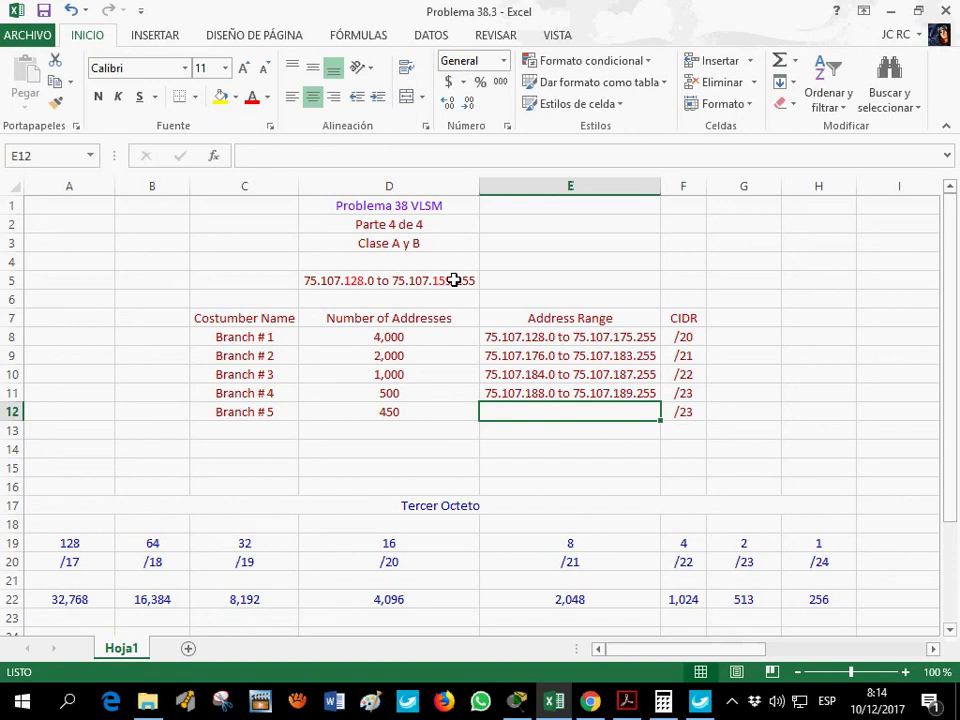
- Enter Branch #5's address range in E12 as 75.107.190.0 to 75.107.191.255
type("75.107.1")
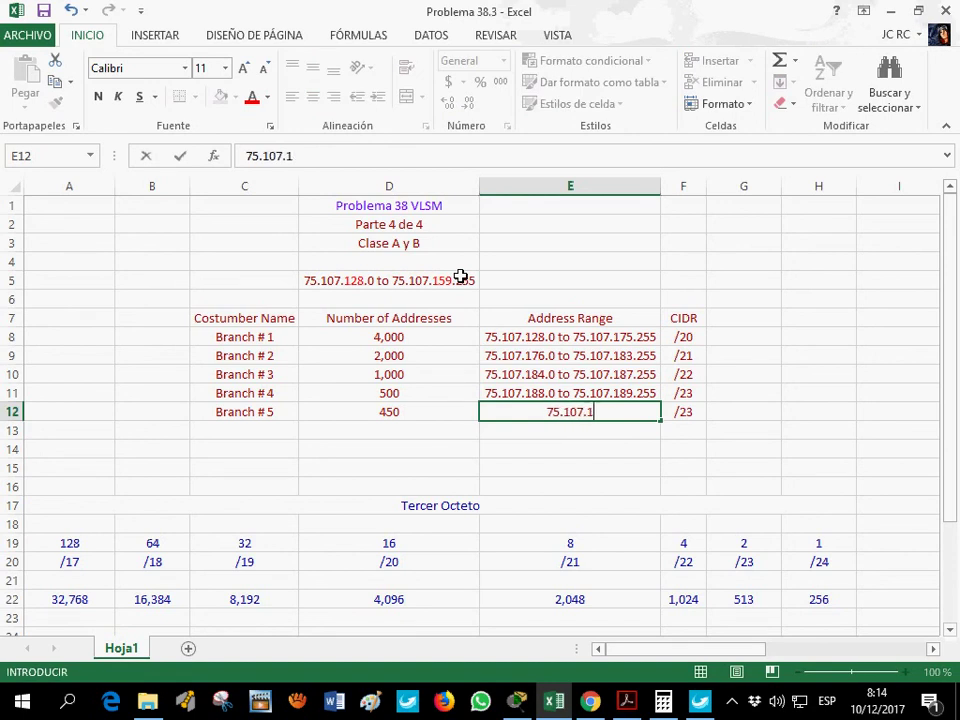
type("80.0")
type("1")
key("BackSpace")
key("BackSpace")
key("BackSpace")
key("BackSpace")
key("BackSpace")
type("90.0 to")
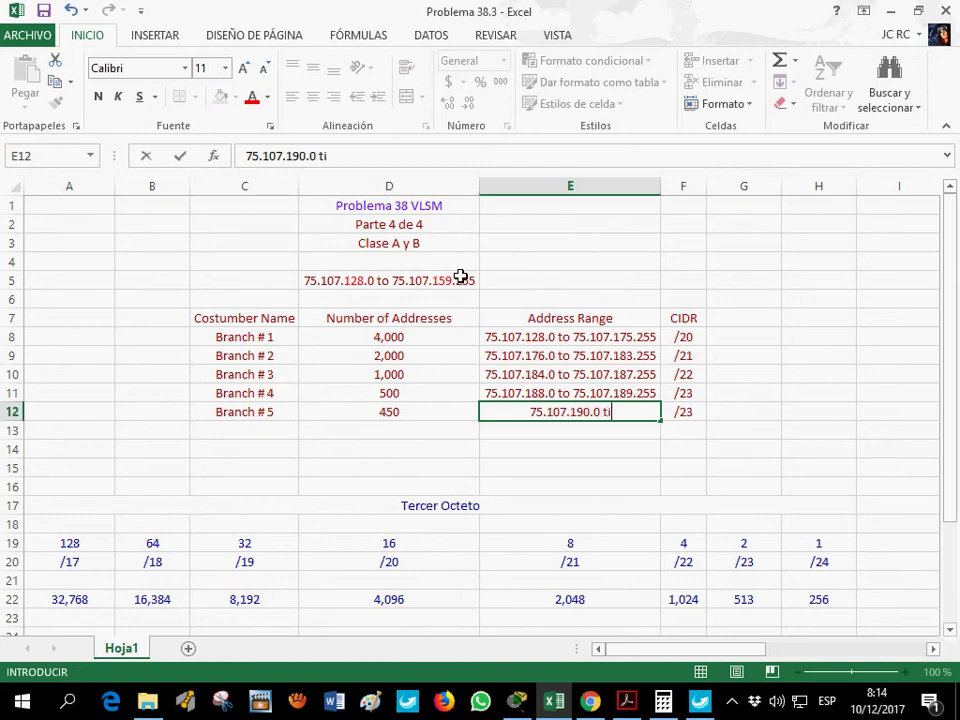
type(" 75.107")
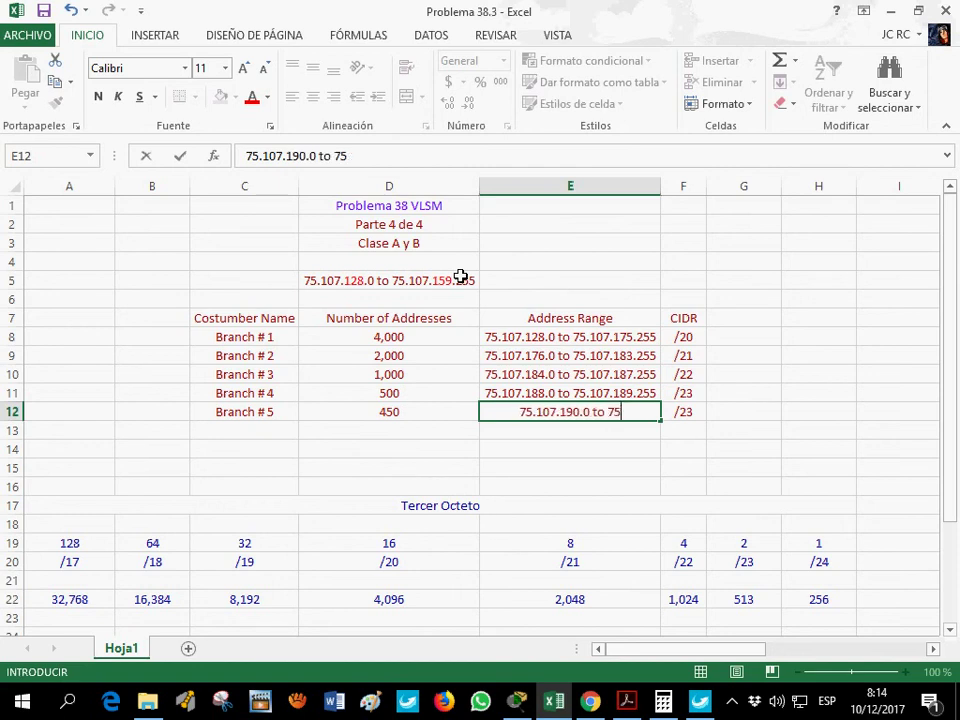
type(".")
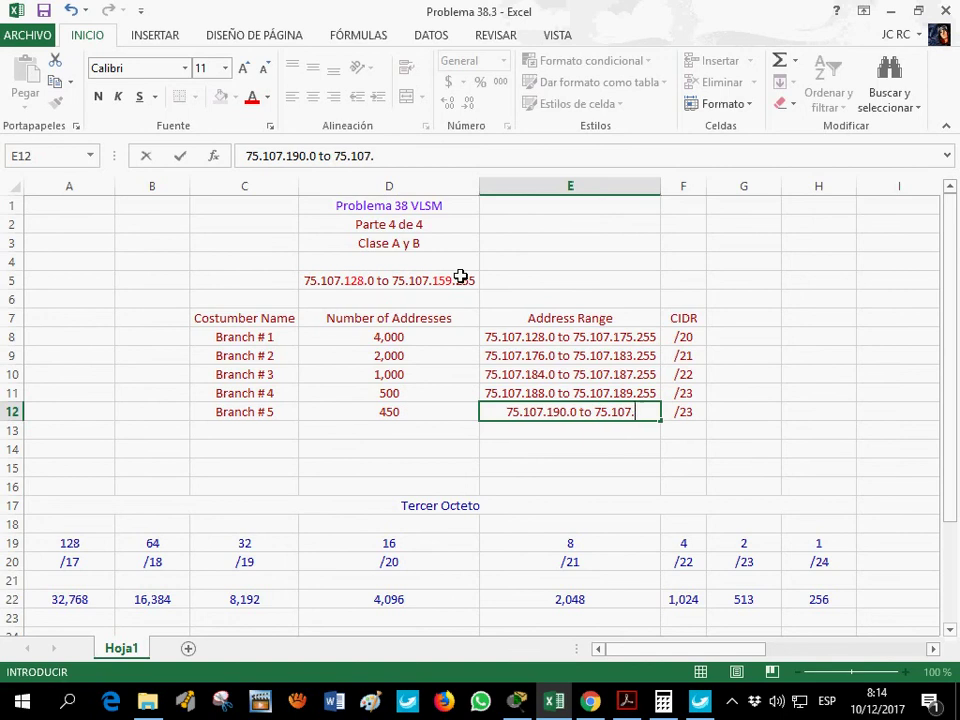
type("191.255")
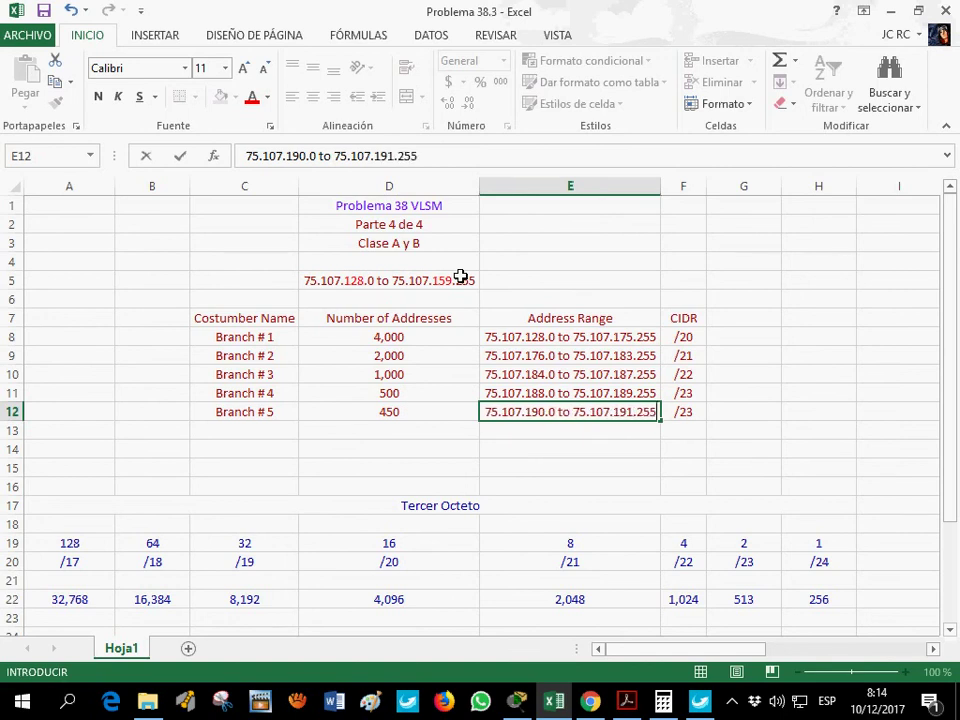
left_click(456, 436)
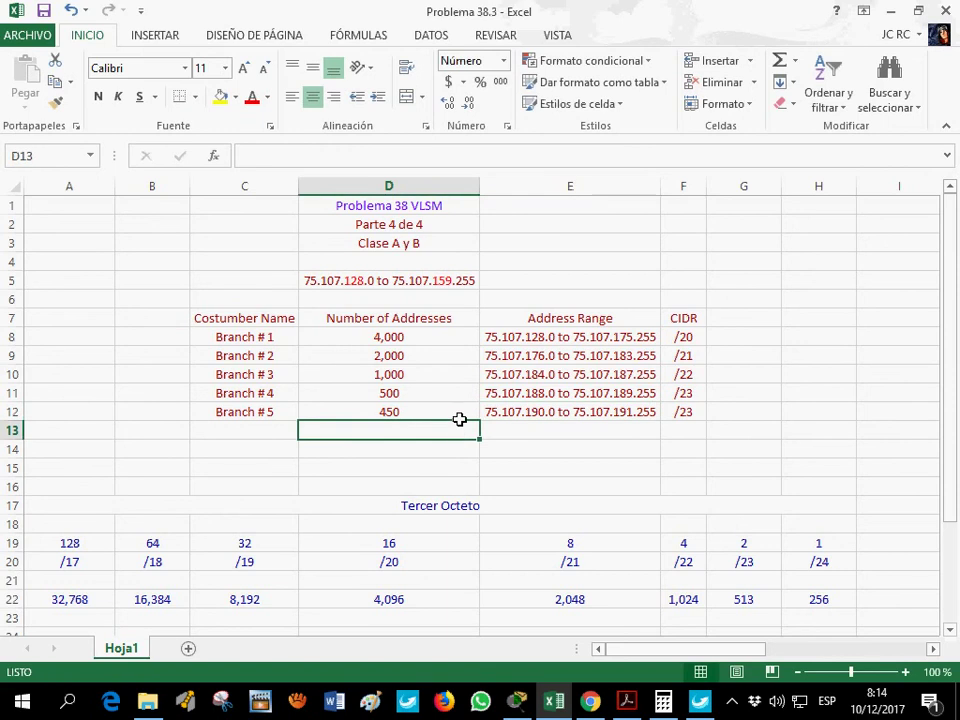
- Review the finished table and the Sample Problem 38 Part 4 page in Acrobat Reader, and return to Excel
scroll(410, 494, "down", 4)
scroll(409, 497, "up", 4)
left_click(627, 703)
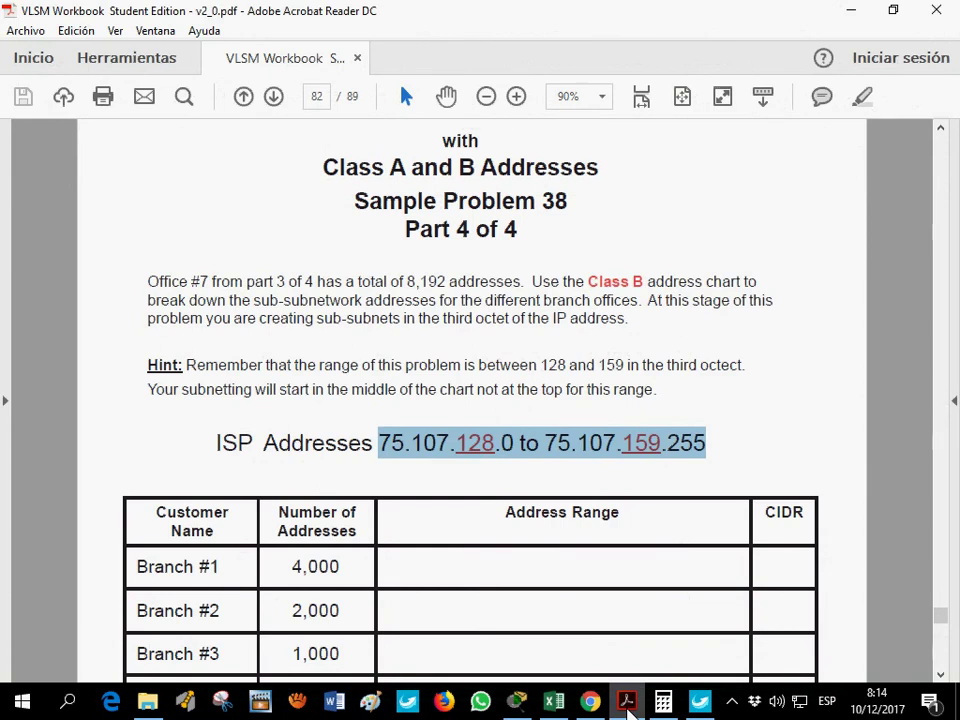
left_click(553, 701)
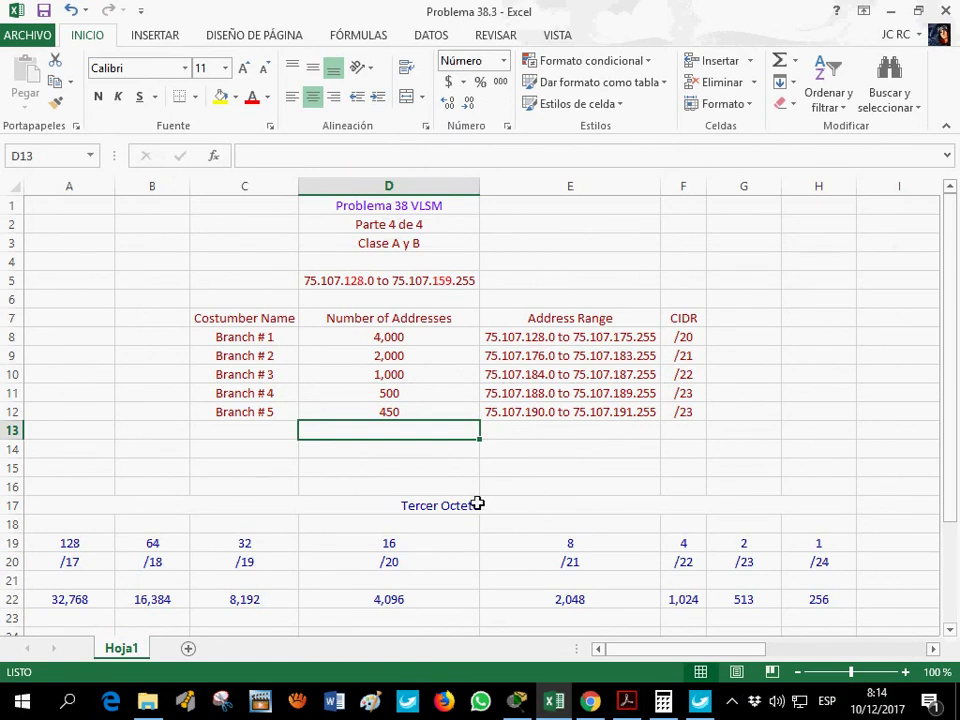
- Try a custom dark yellow font color on the Problema 38 VLSM title in D1
left_click(403, 210)
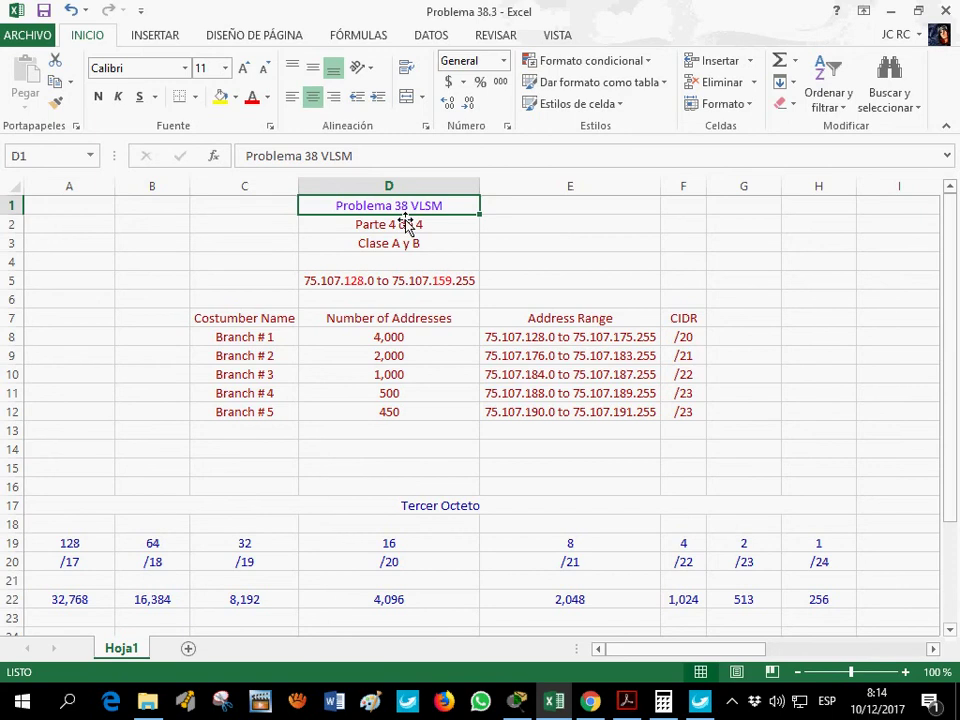
left_click(267, 97)
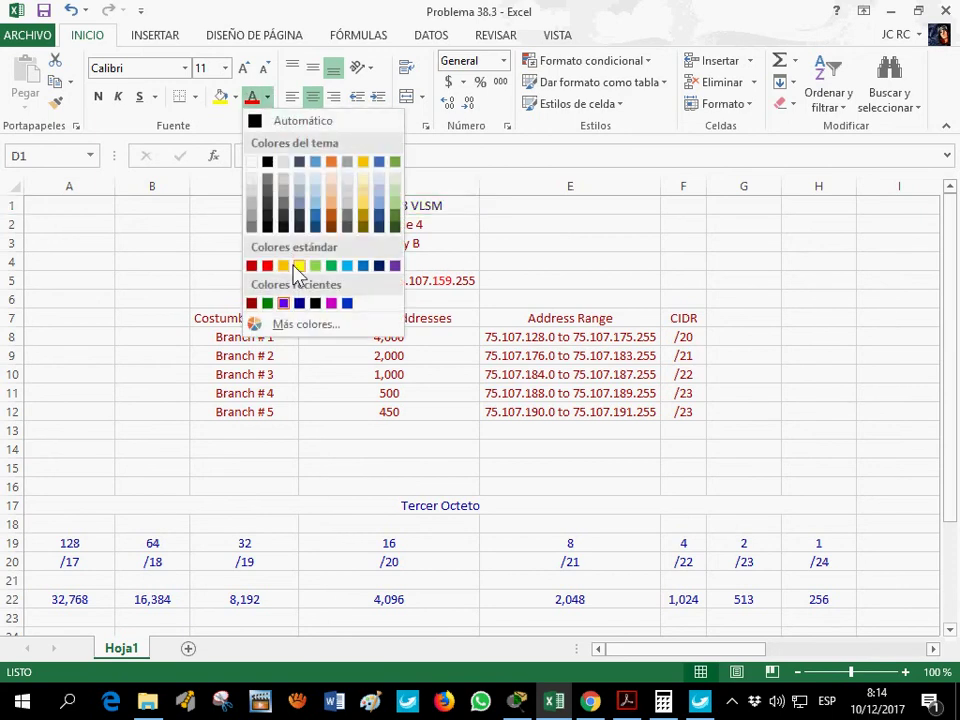
left_click(318, 329)
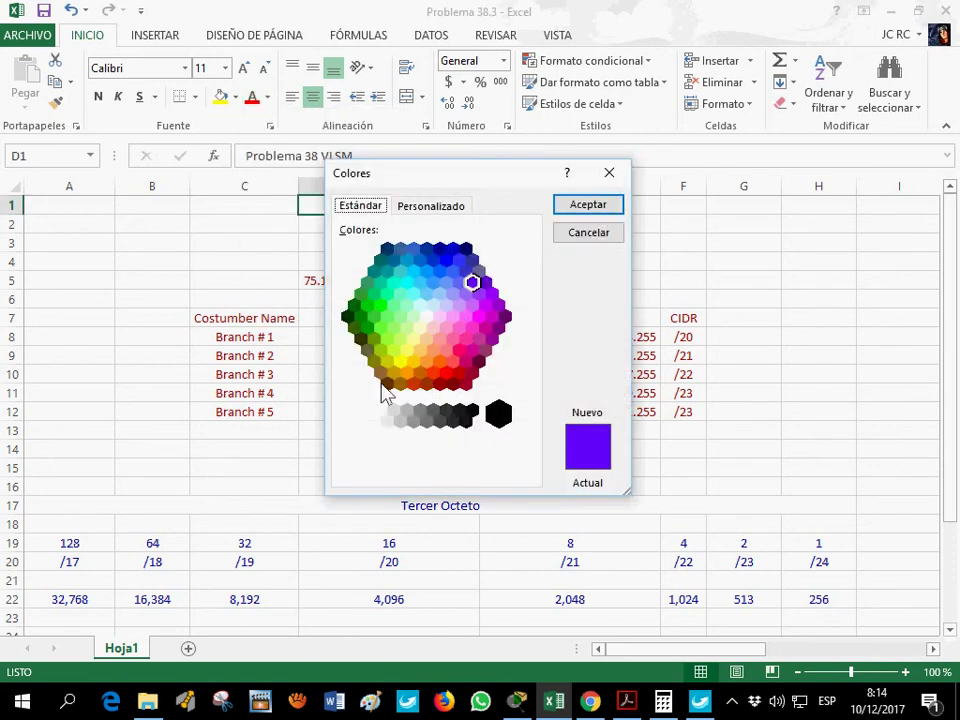
left_click(386, 360)
left_click(600, 233)
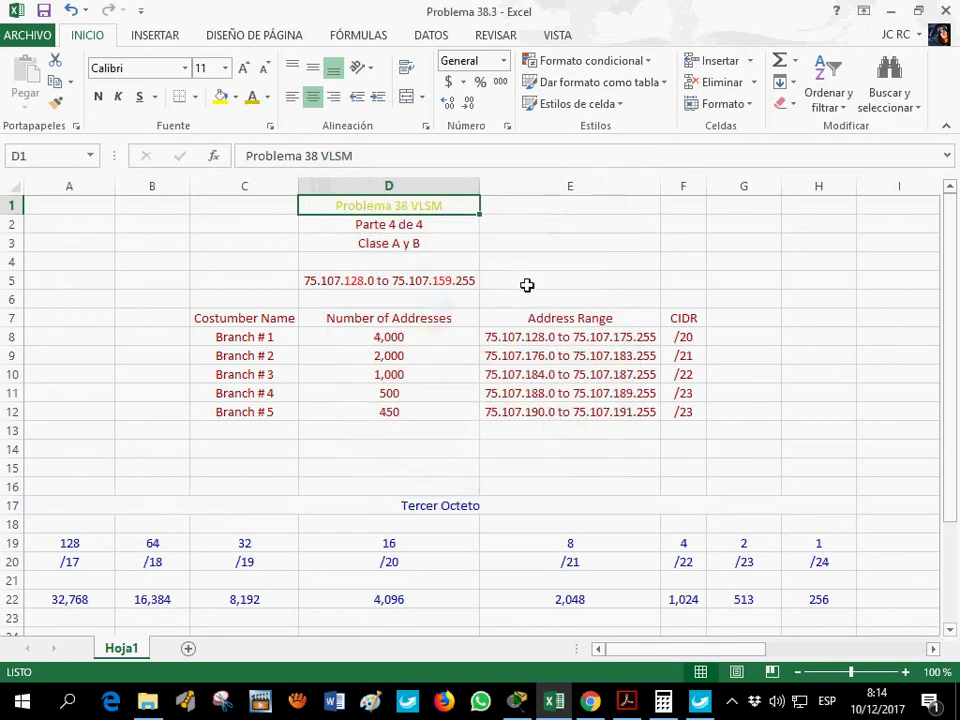
key("Return")
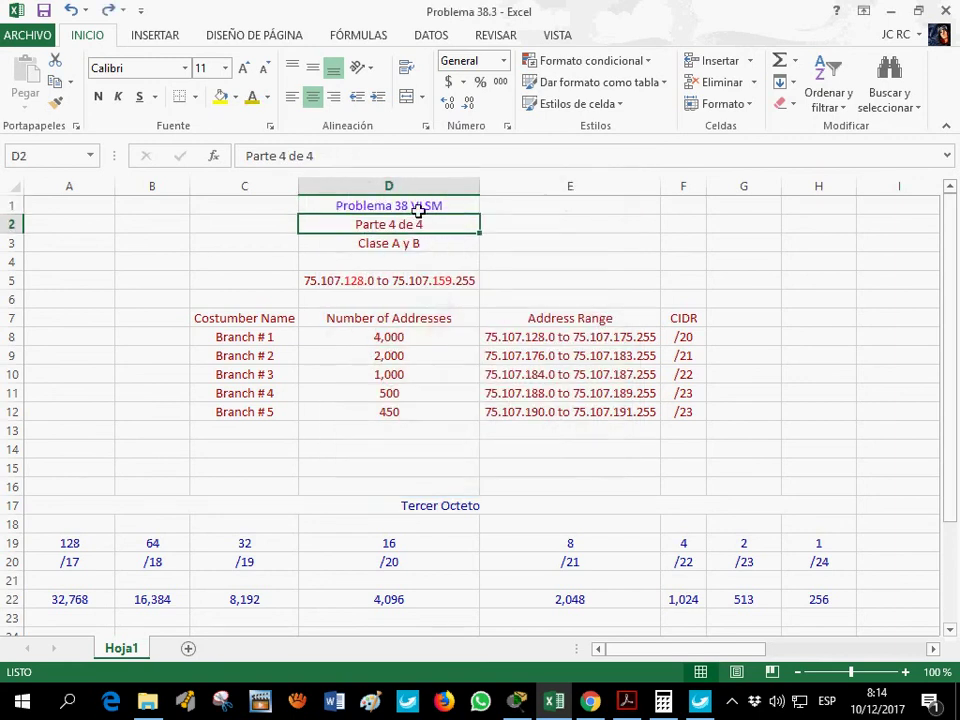
- Try overwriting the title in D1 with "Parte 4 de 4" and undo the recent edits
left_click(410, 208)
type("Pa")
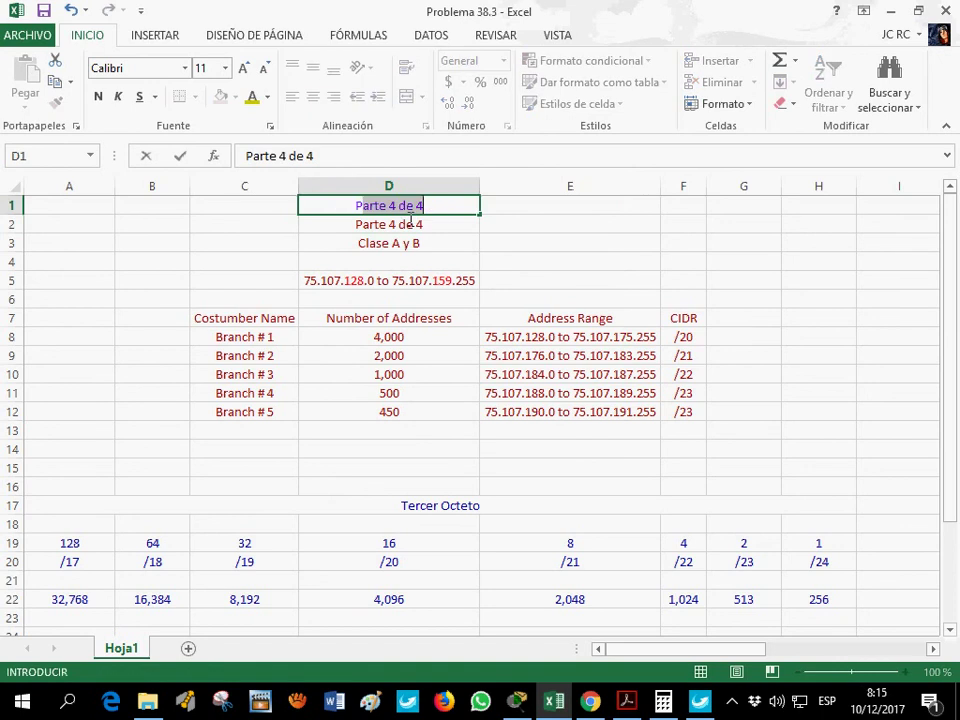
key("BackSpace")
key("BackSpace")
type("a")
key("Return")
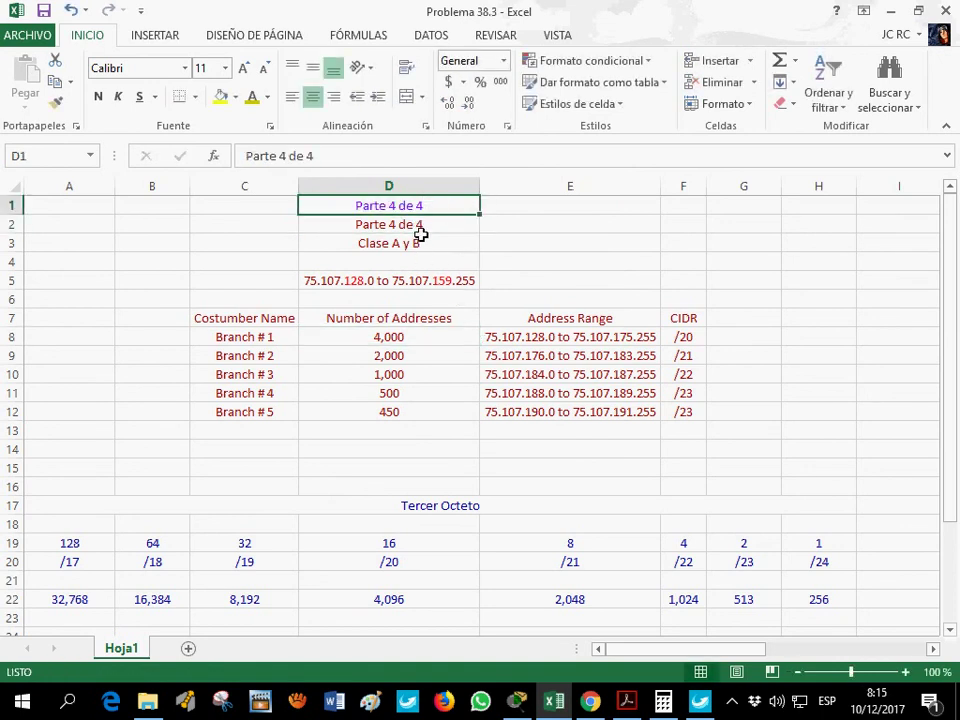
key("ctrl+z")
key("ctrl+z")
left_click(440, 209)
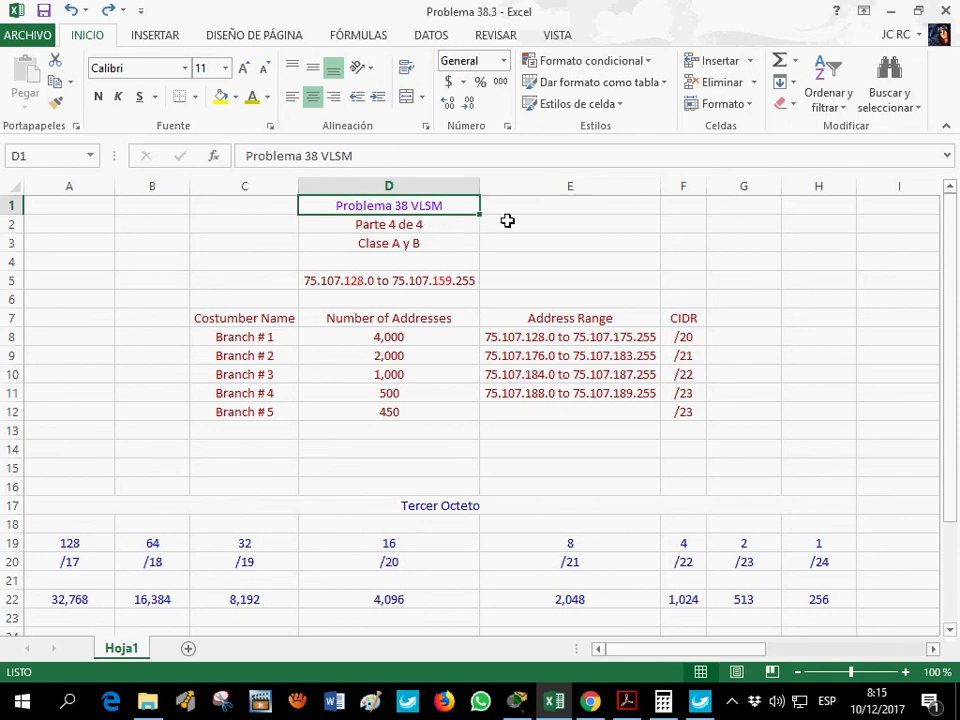
left_click(435, 228)
left_click(462, 207)
left_click(444, 231)
scroll(465, 403, "down", 3)
scroll(461, 405, "up", 3)
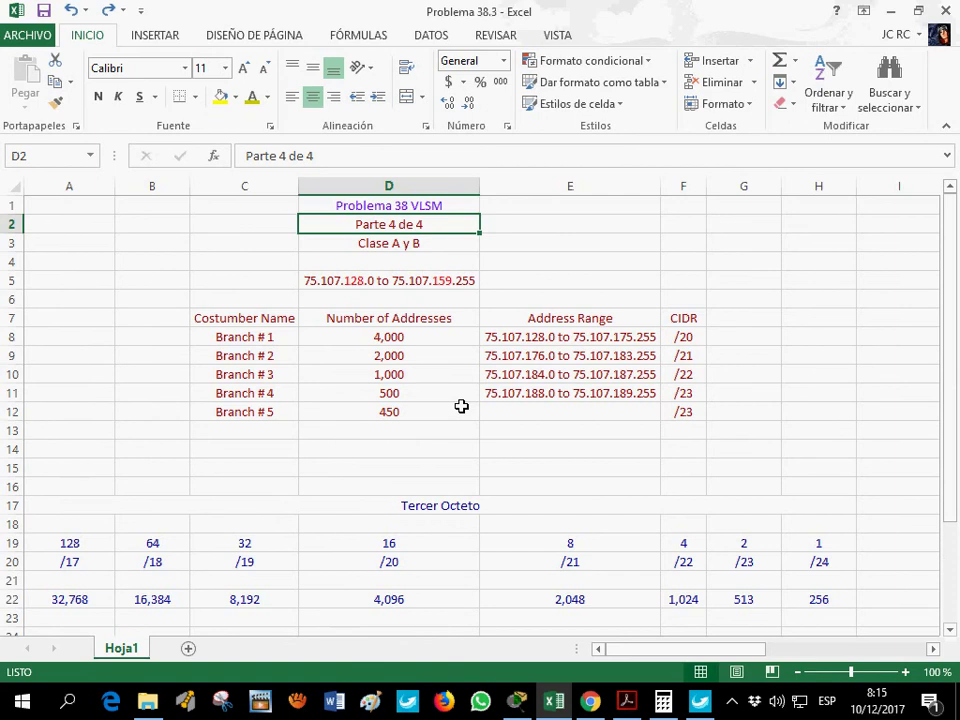
- Redo the undone edits to restore Branch #5's /23 CIDR and its address range 75.107.190.0 to 75.107.191.255
left_click(538, 412)
left_click(70, 9)
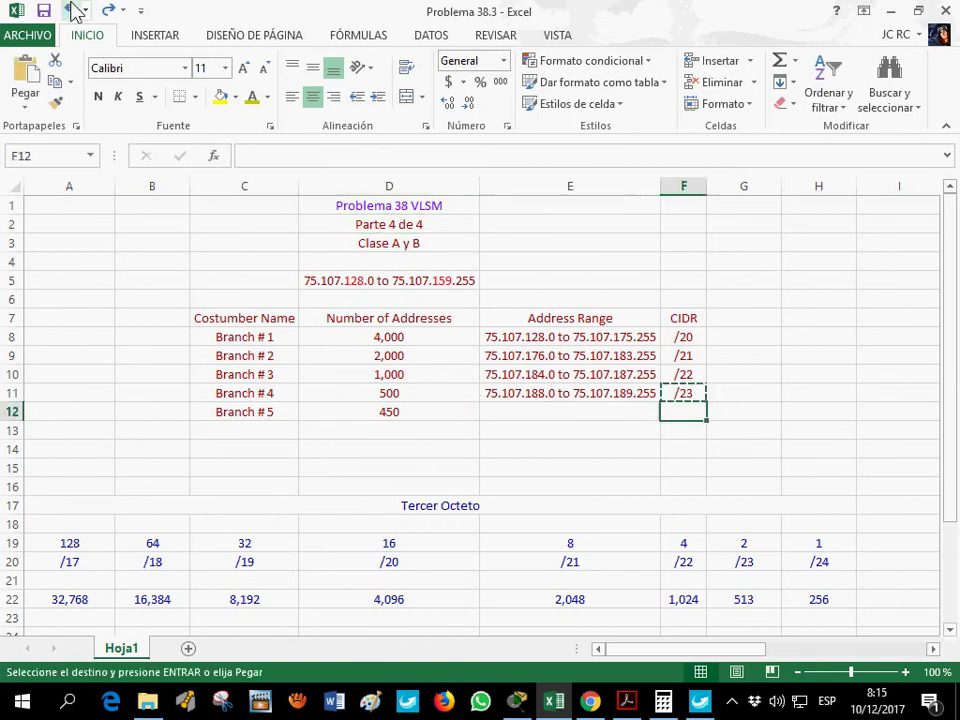
left_click(70, 9)
left_click(108, 10)
left_click(108, 10)
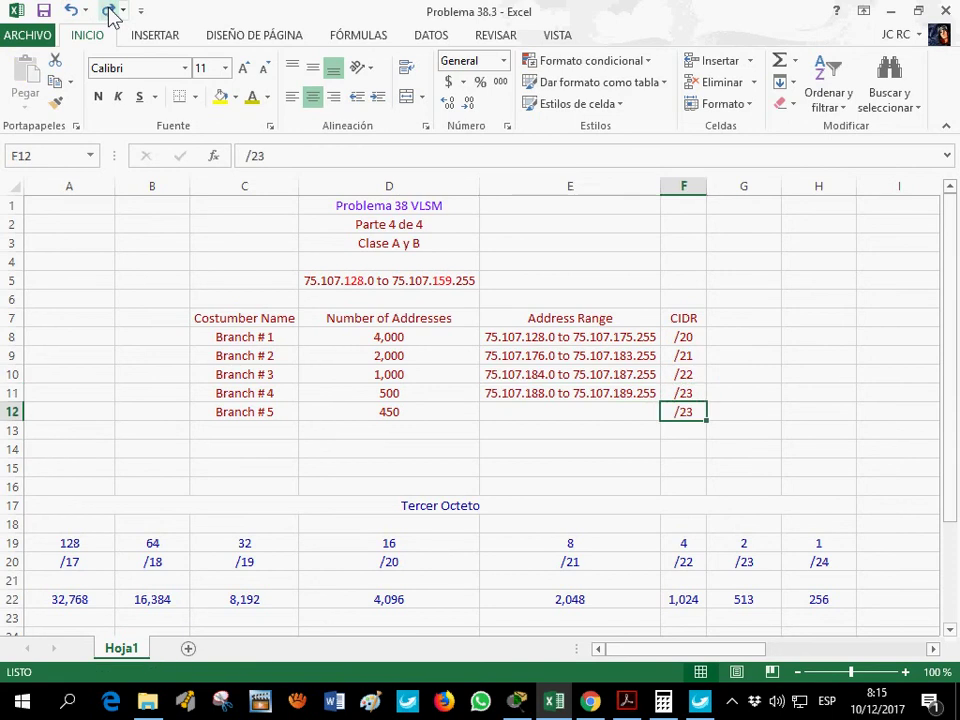
left_click(108, 10)
left_click(430, 337)
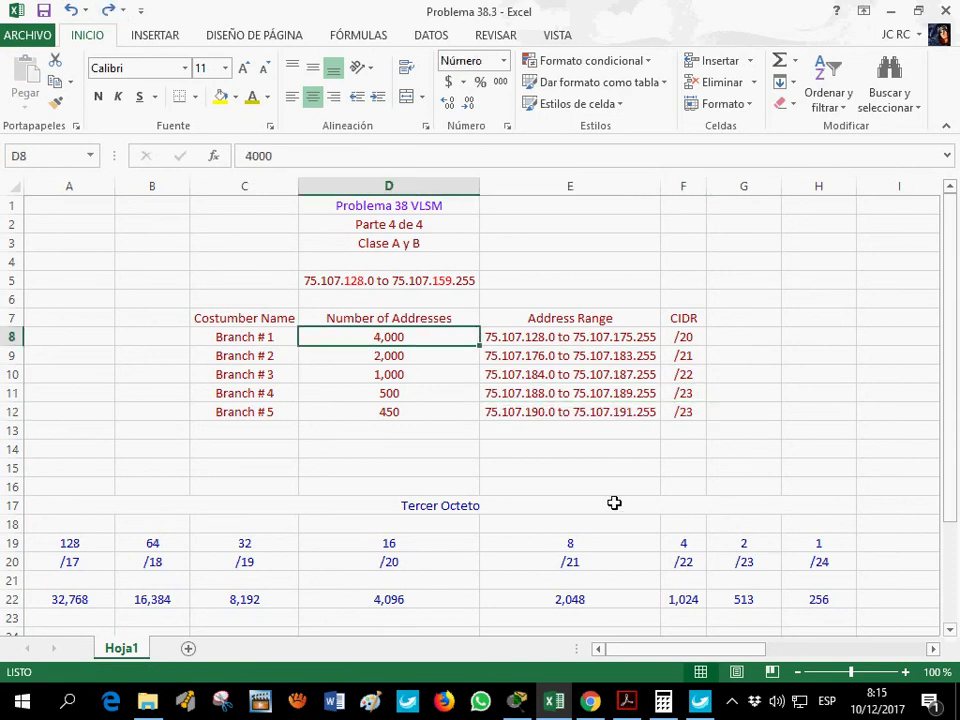
scroll(518, 420, "down", 4)
scroll(517, 420, "up", 4)
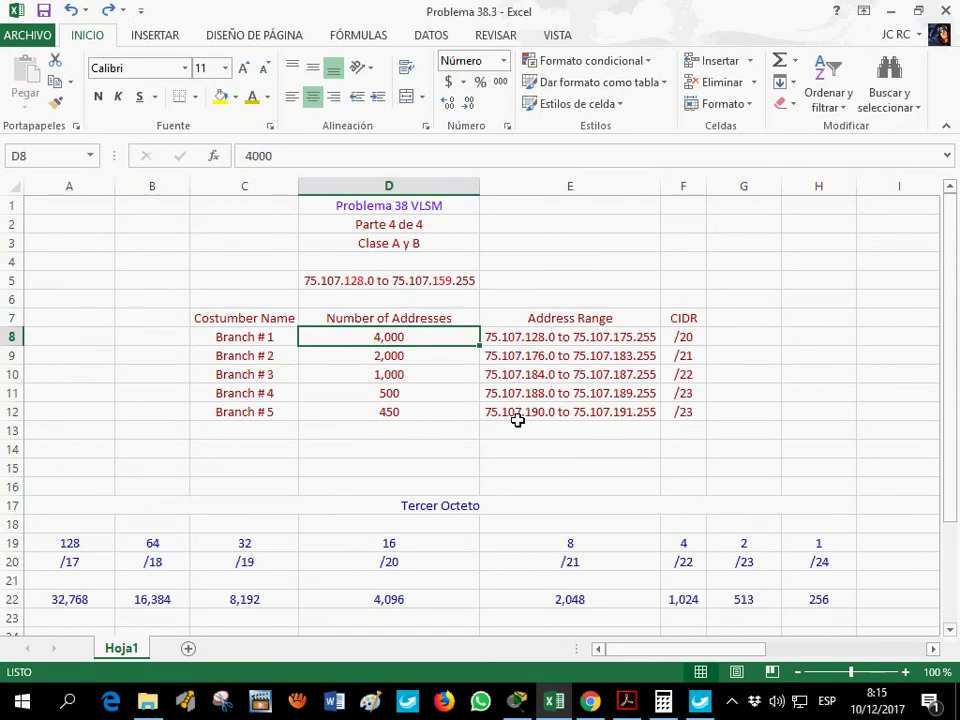